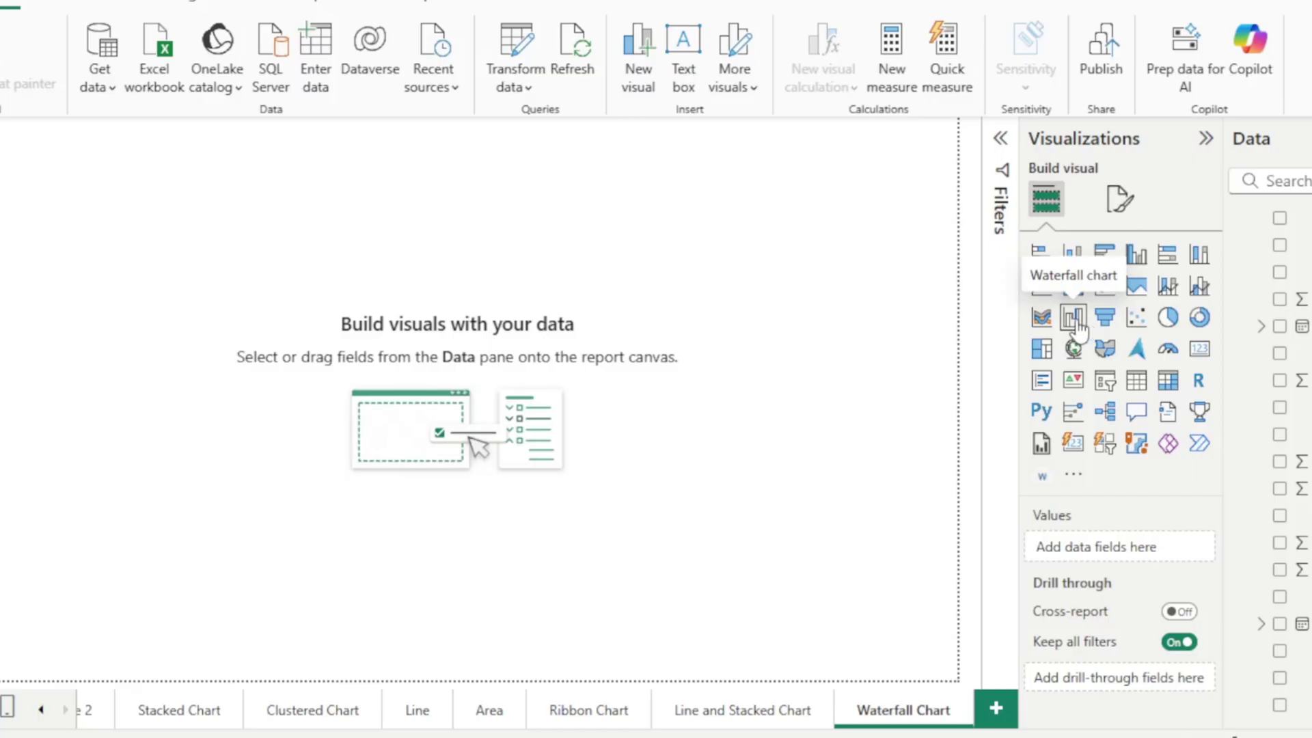
Step: Add a waterfall chart to the page and drag it larger on the canvas
left_click(1074, 318)
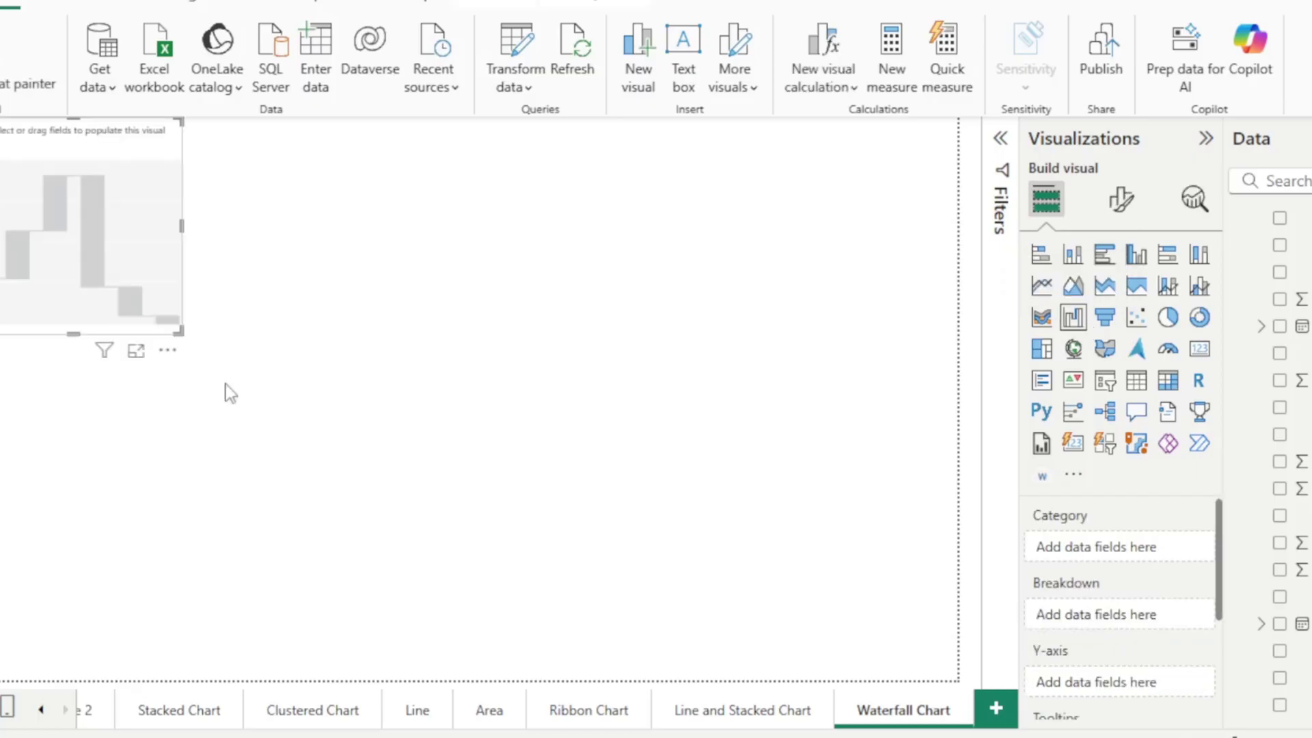
left_click_drag(176, 328, 561, 569)
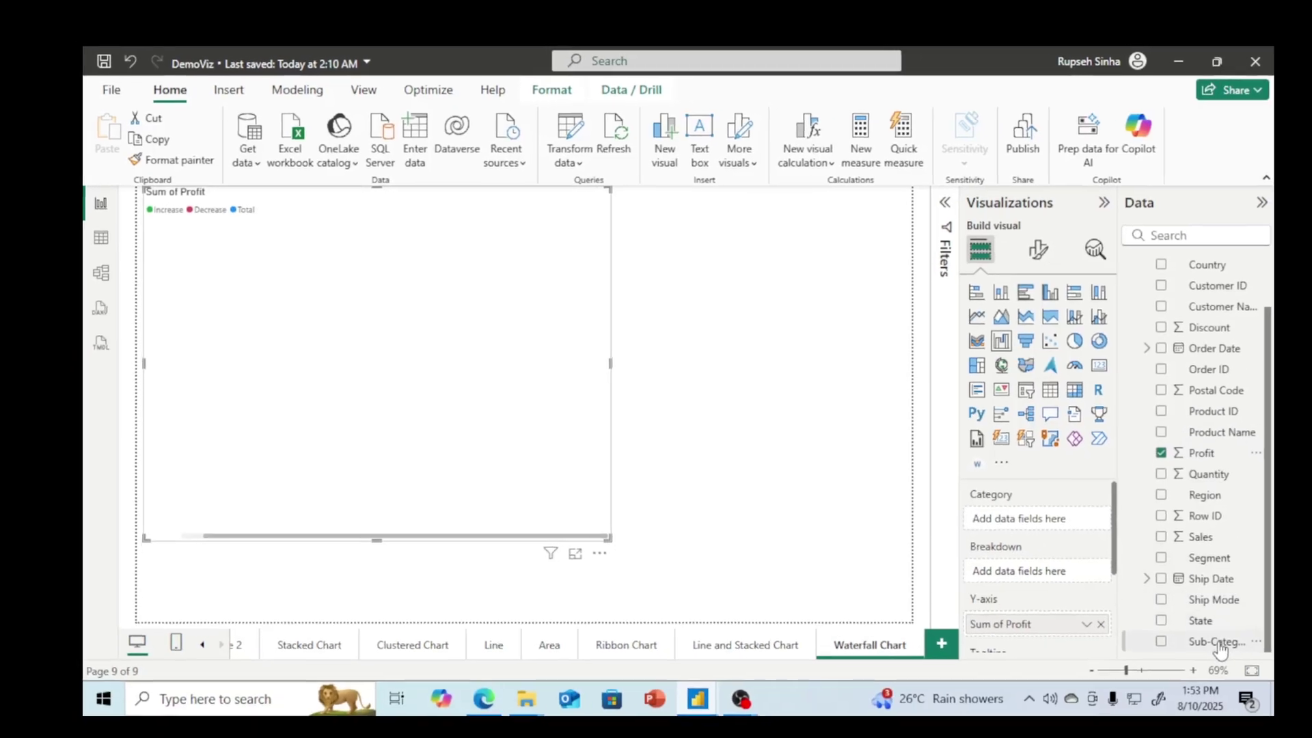
Step: Put Sub-Category in the waterfall's Category well, then resize the chart to a compact size
left_click_drag(1184, 626, 1057, 519)
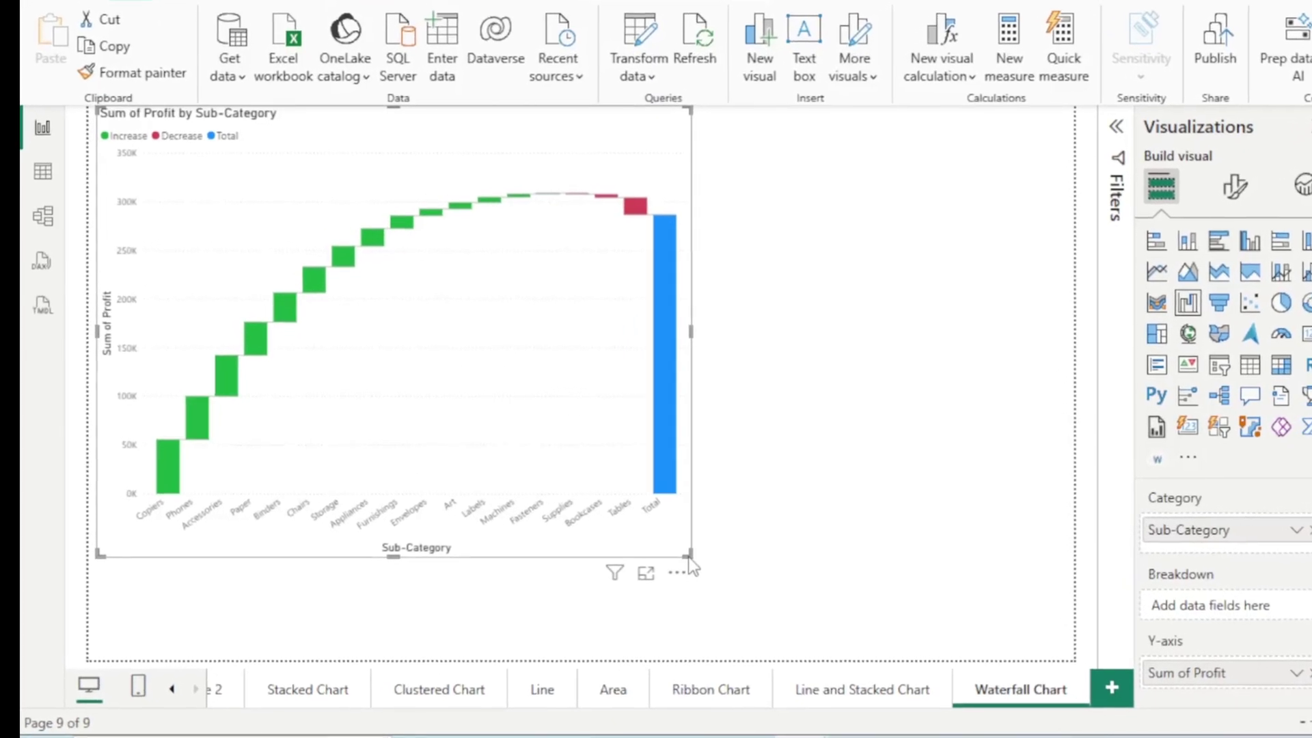
left_click_drag(691, 550, 774, 641)
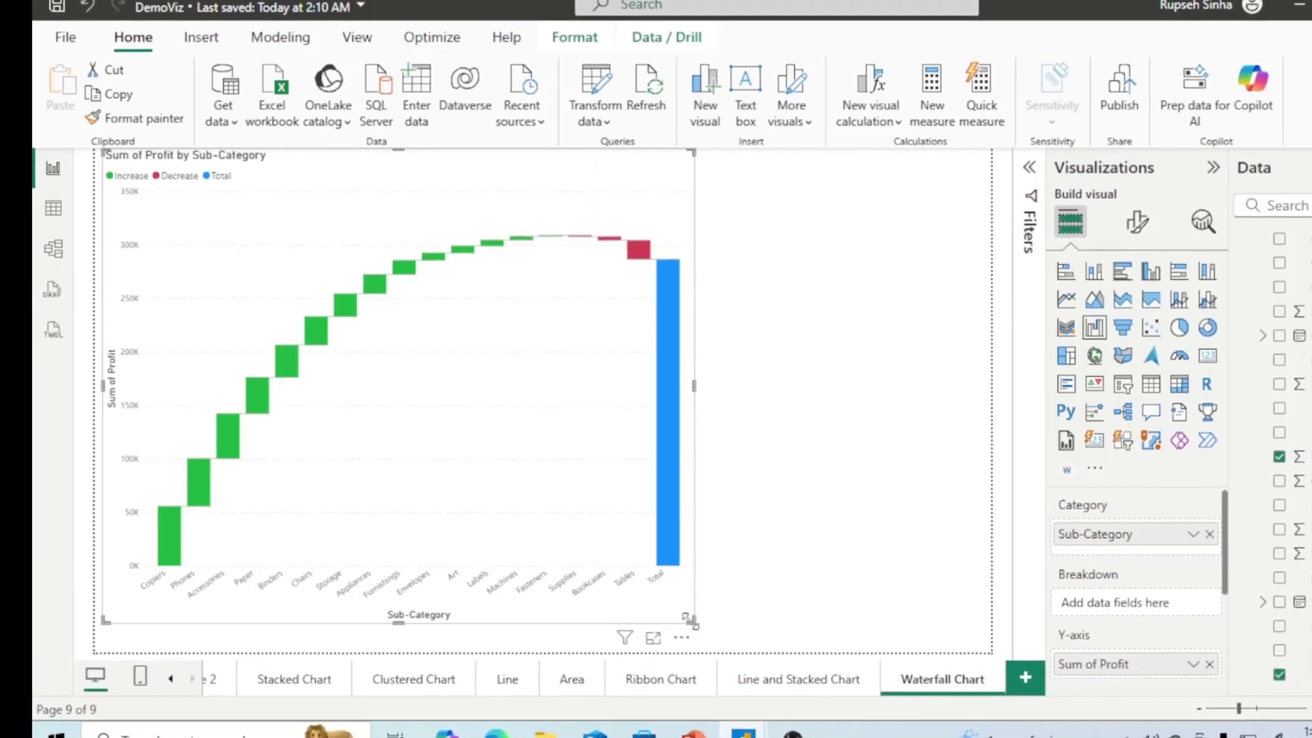
left_click_drag(654, 605, 501, 526)
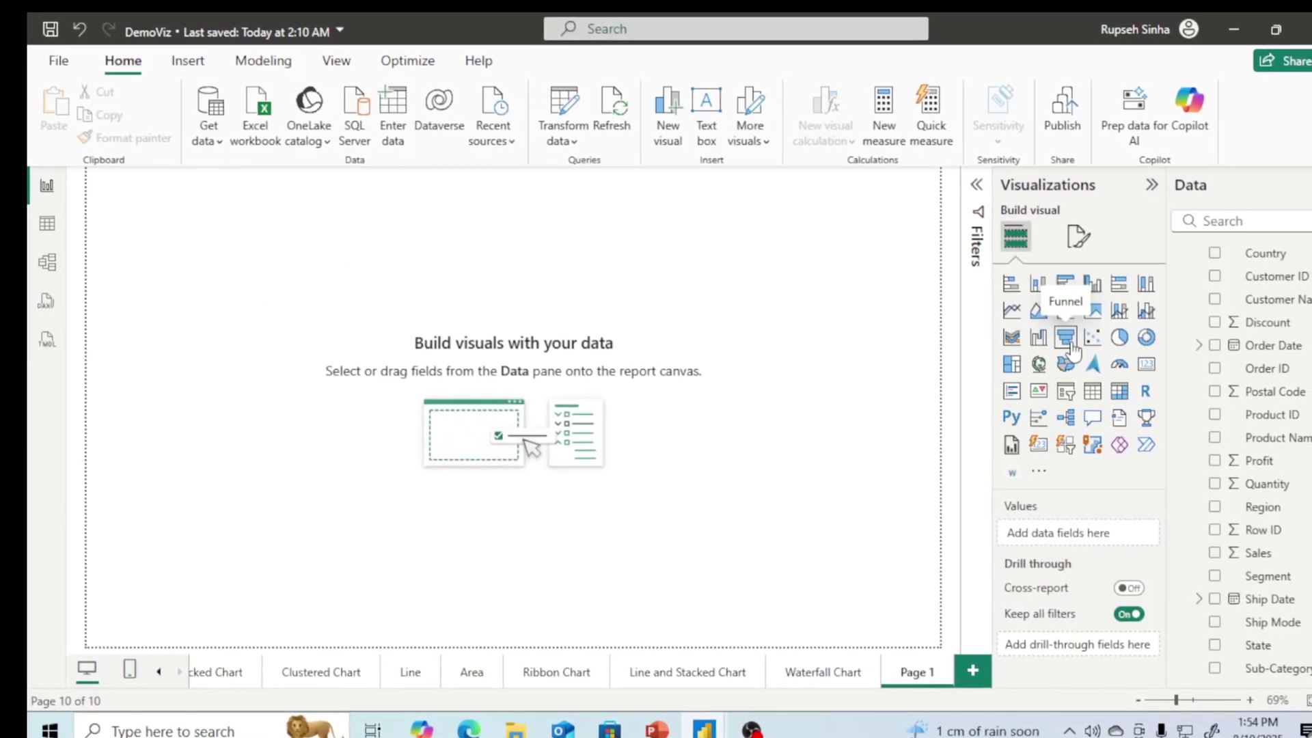
Step: Add a funnel chart, enlarge it and move it toward the canvas centre
left_click(1065, 341)
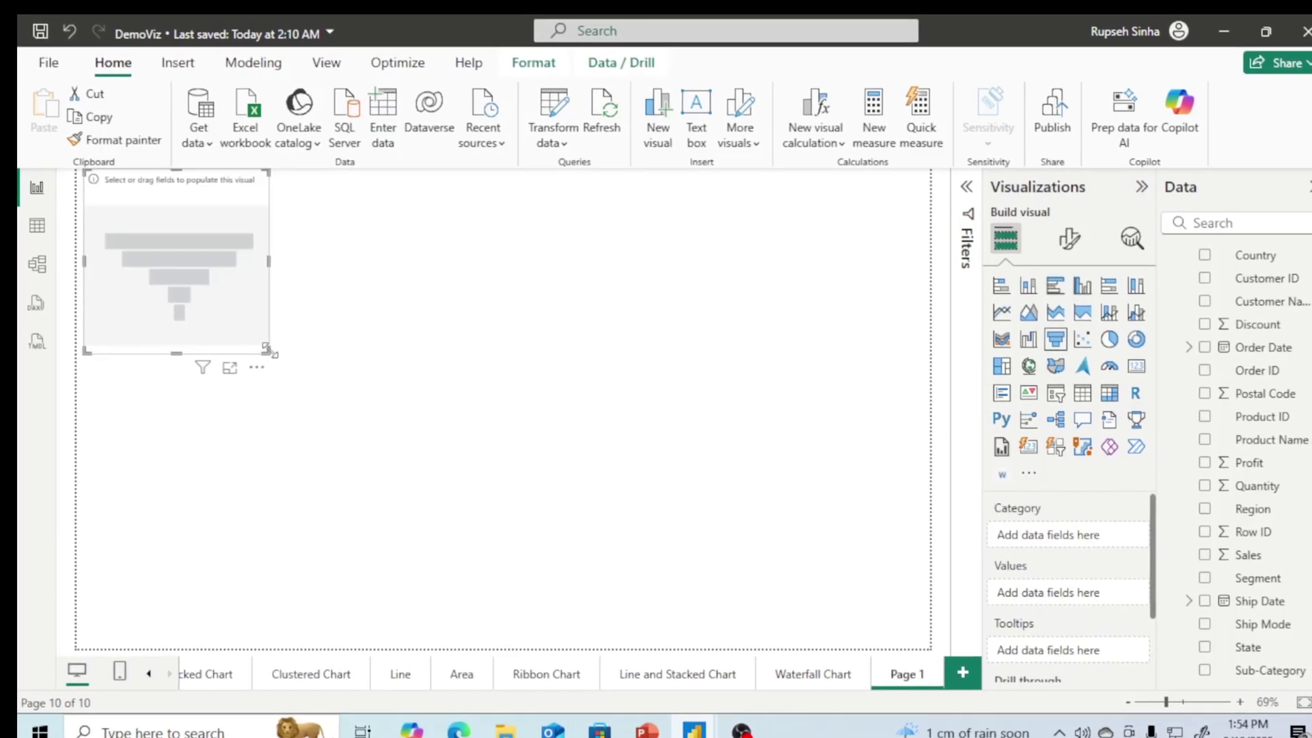
left_click_drag(273, 356, 479, 555)
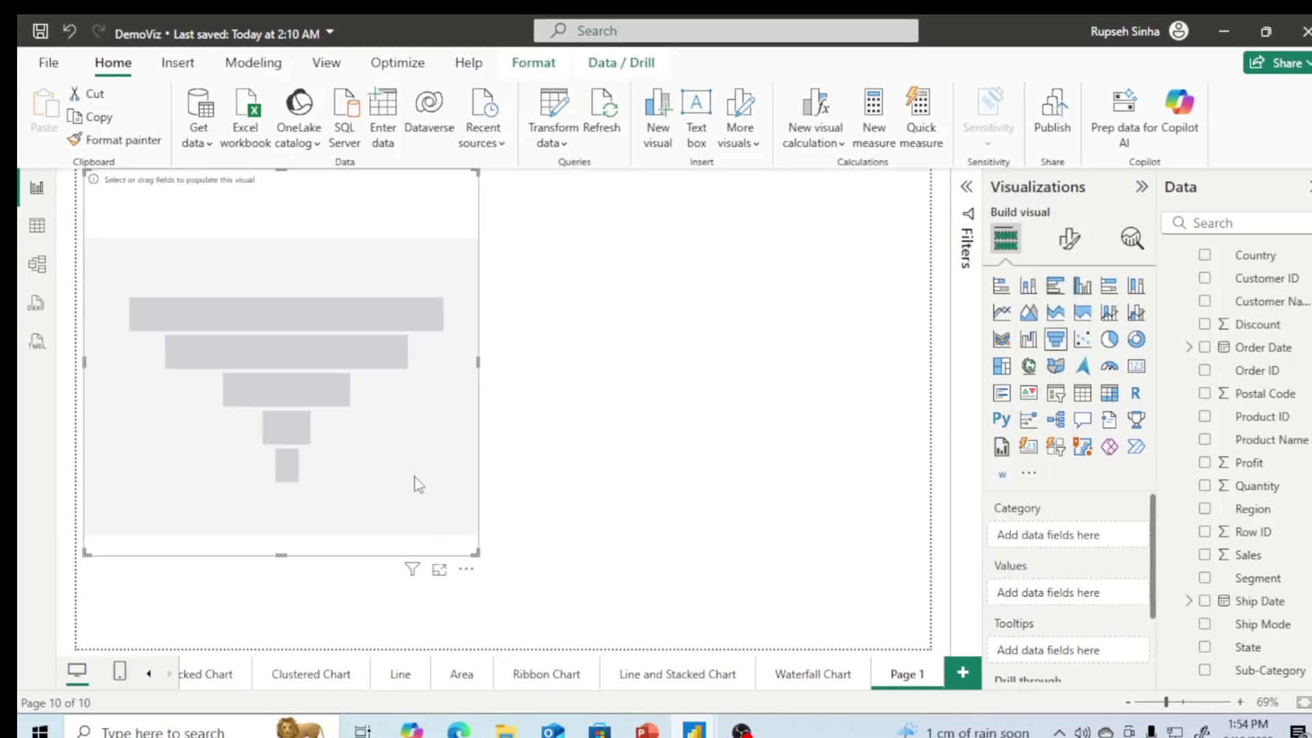
left_click_drag(422, 487, 620, 506)
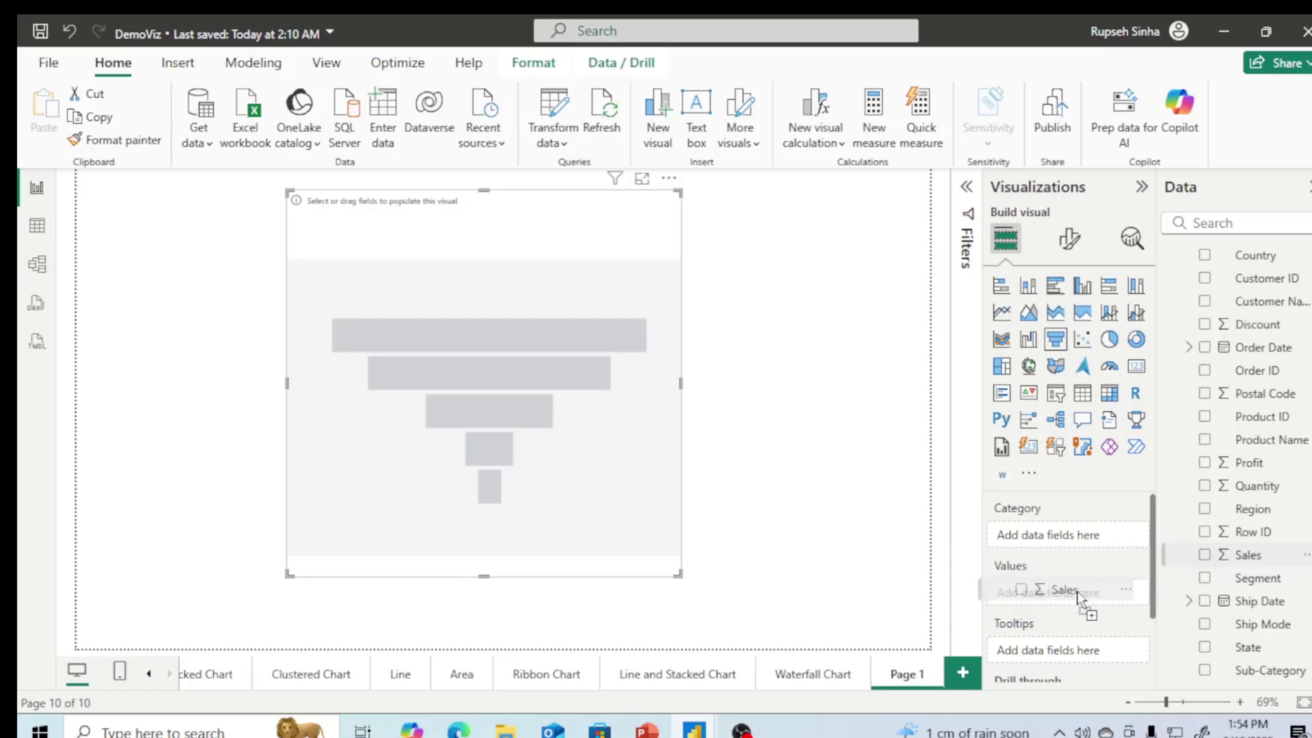
Step: Assign Sales as the funnel's values and Sub-Category as its category, then widen and heighten it
left_click_drag(1077, 592, 1074, 592)
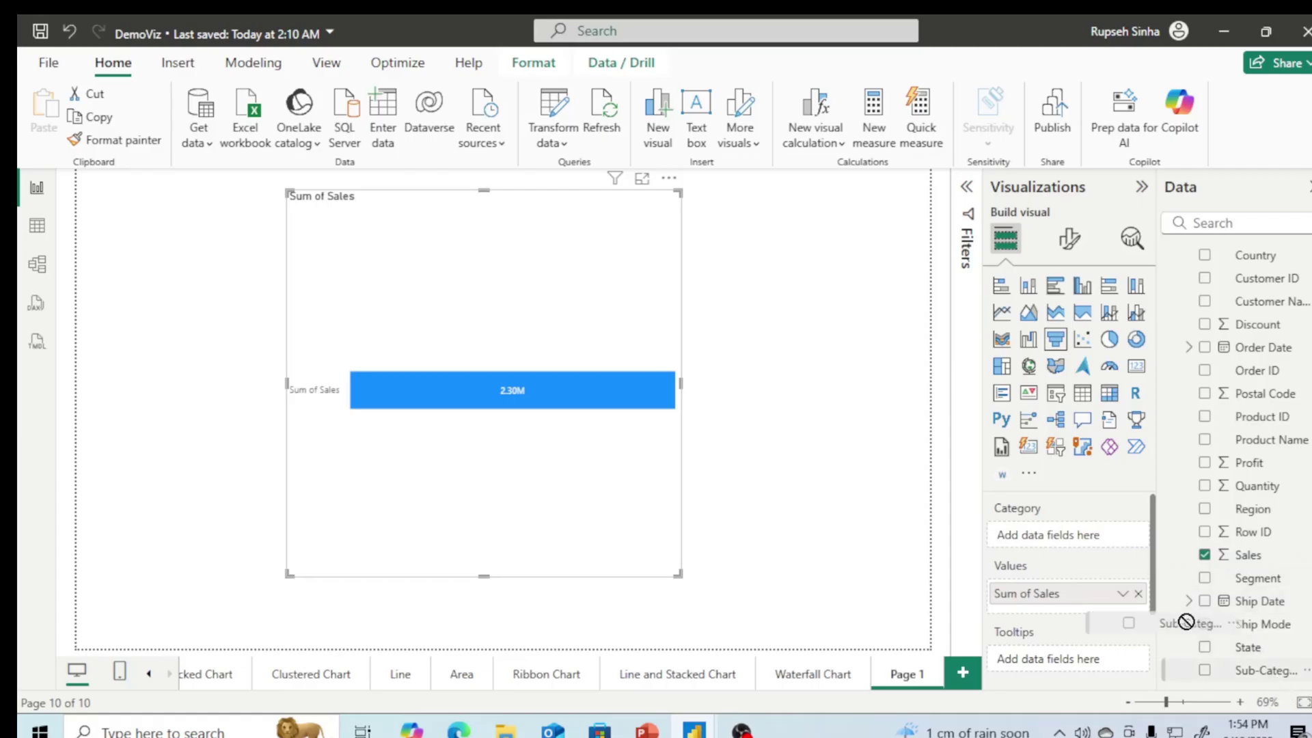
left_click_drag(1072, 540, 1073, 539)
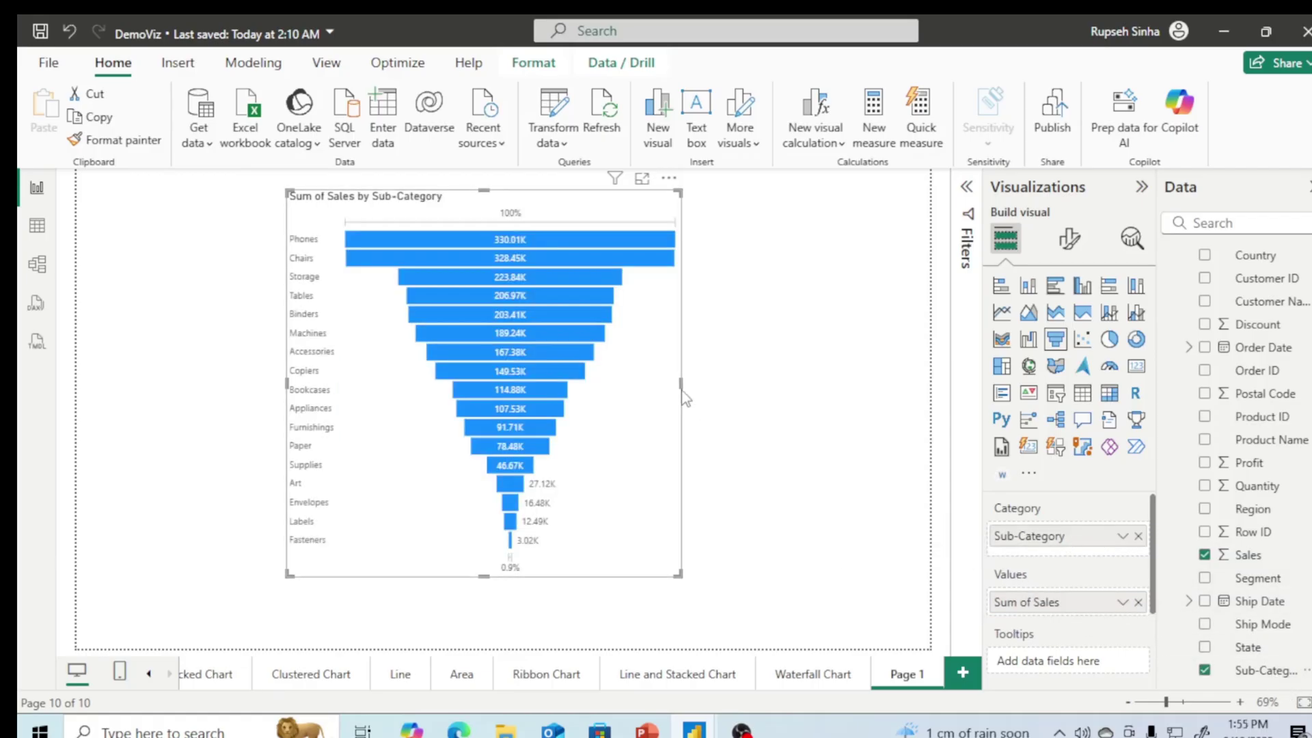
left_click_drag(680, 387, 804, 413)
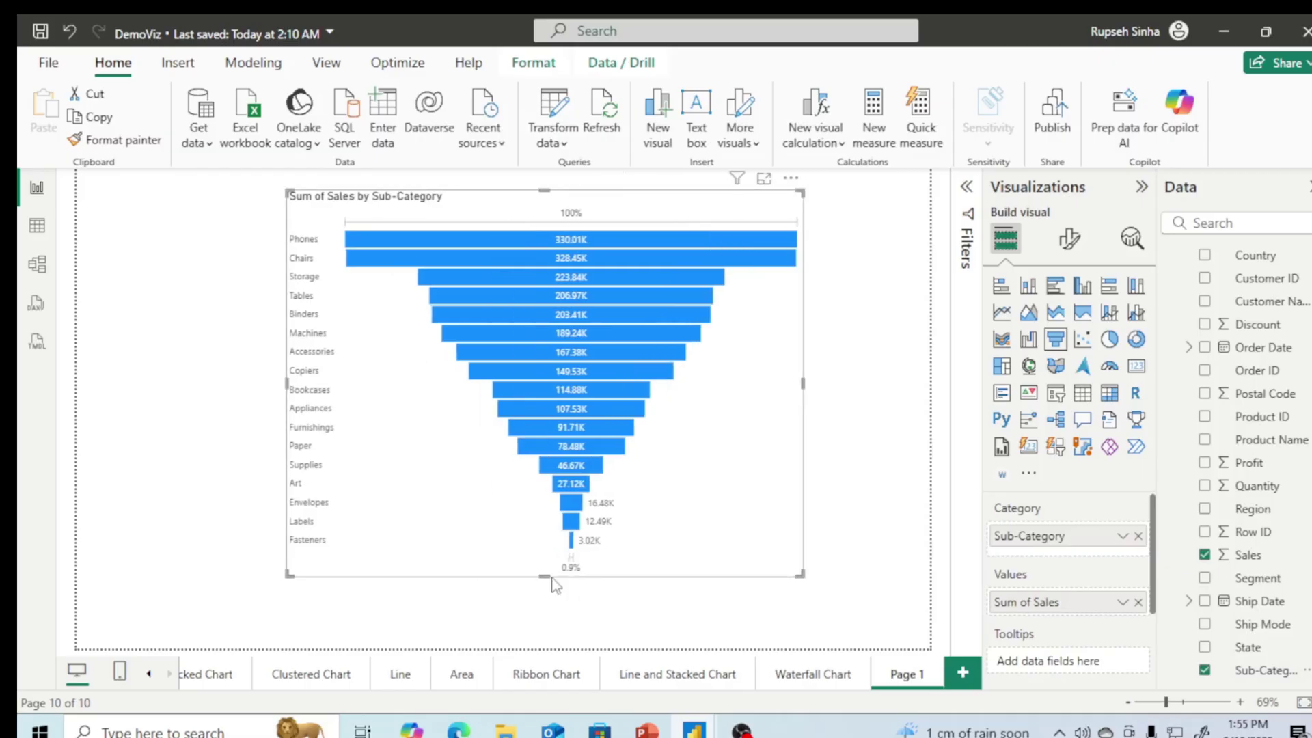
left_click_drag(544, 574, 556, 612)
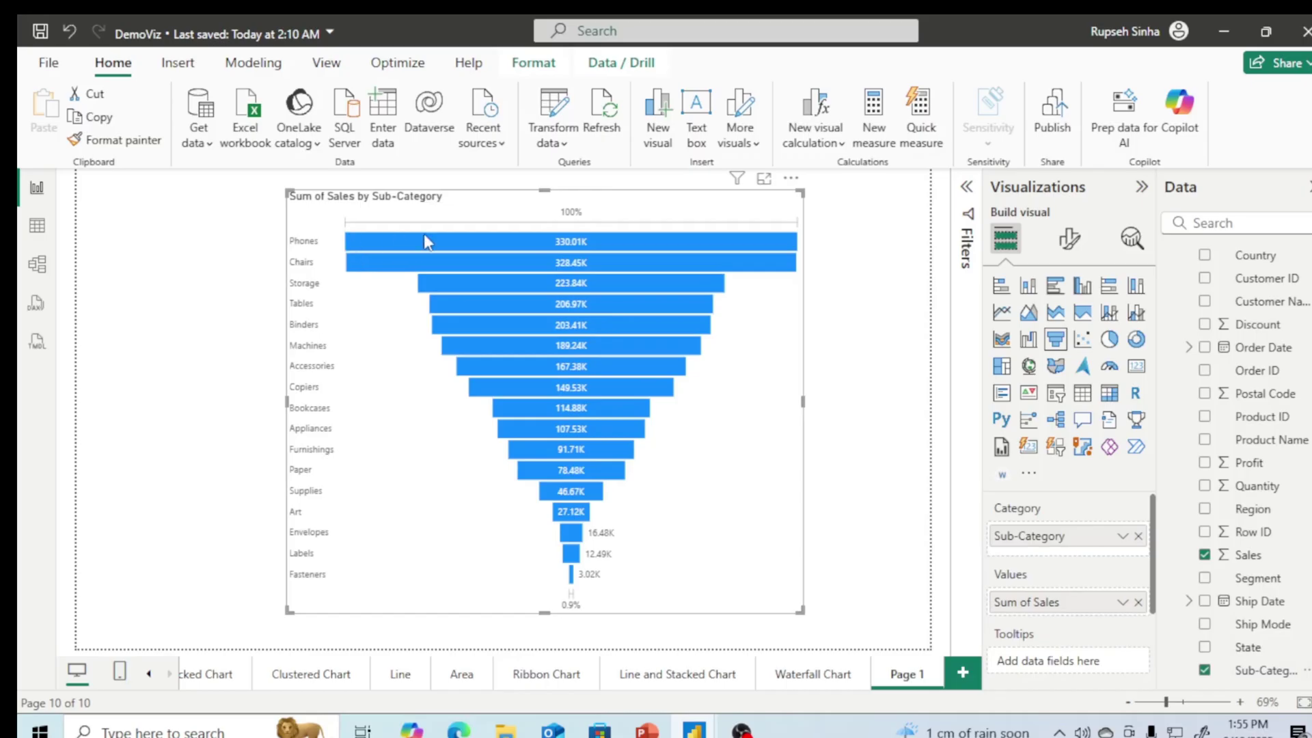
mouse_move(384, 243)
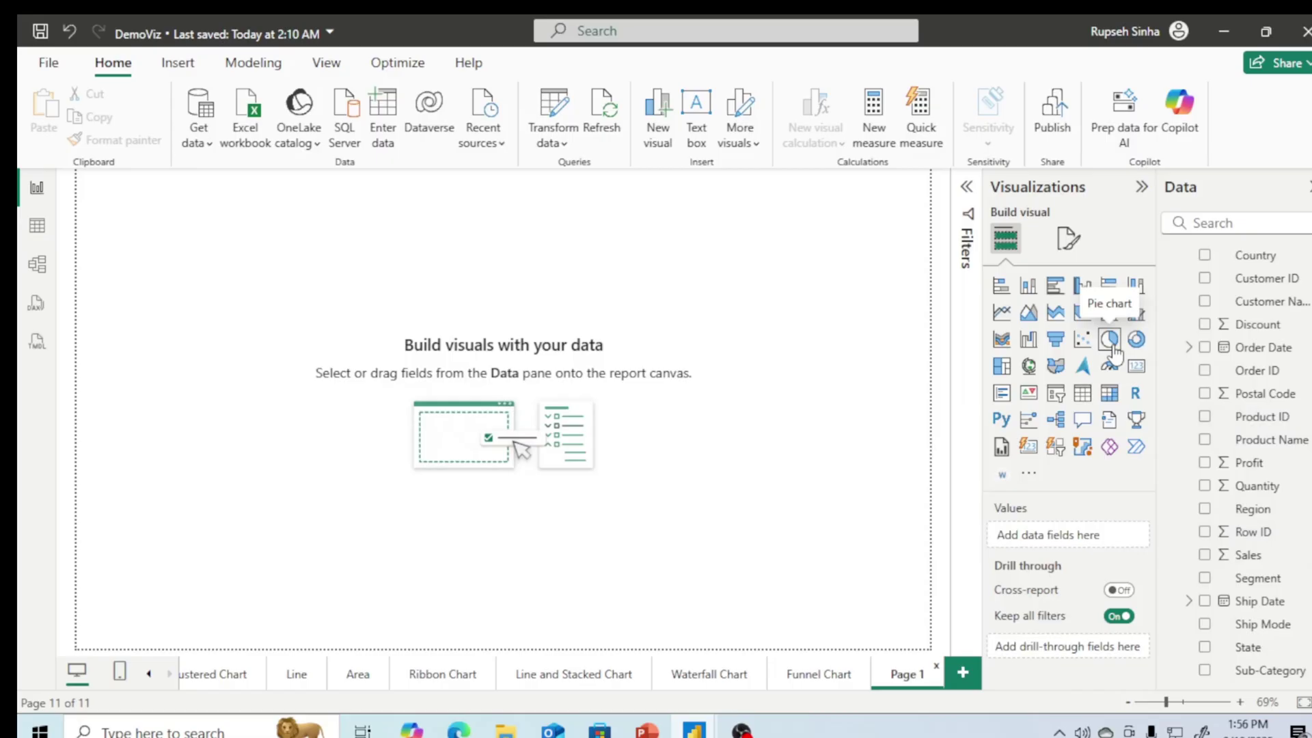
Step: Add a pie chart to the new page and enlarge it
left_click(1109, 340)
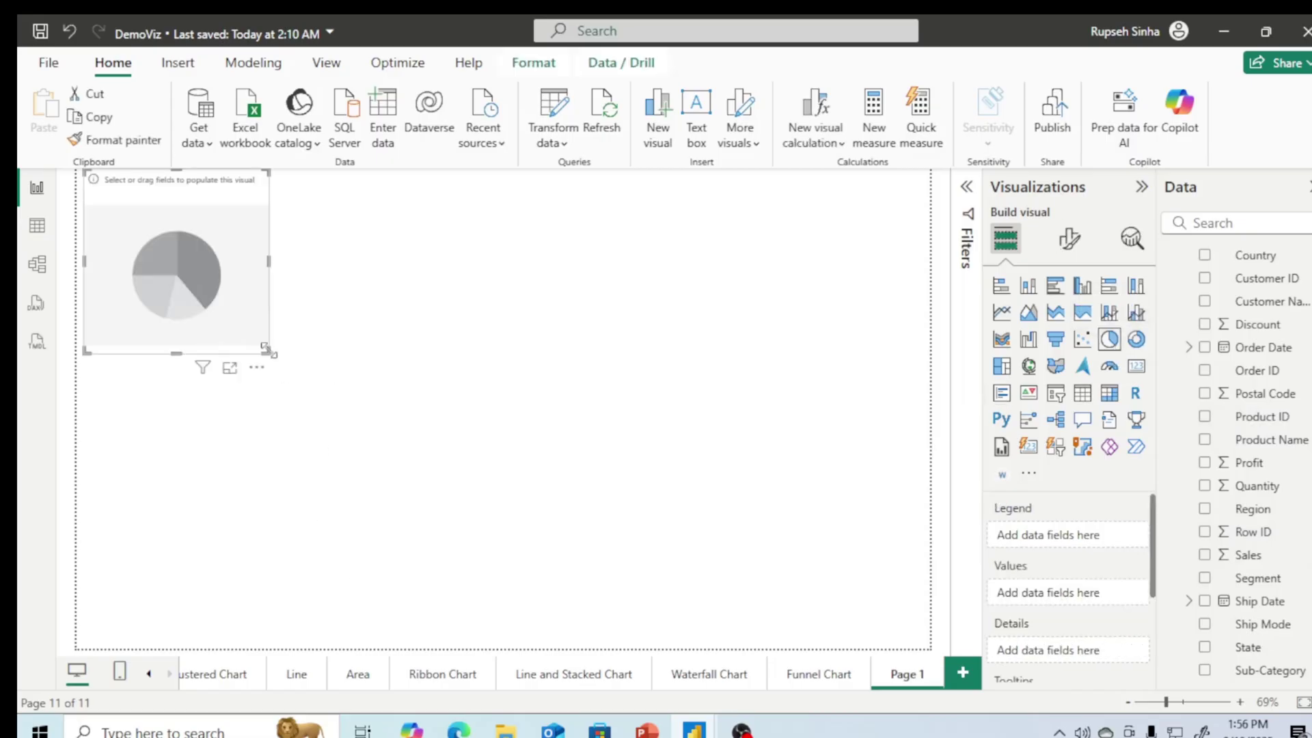
left_click_drag(265, 348, 530, 535)
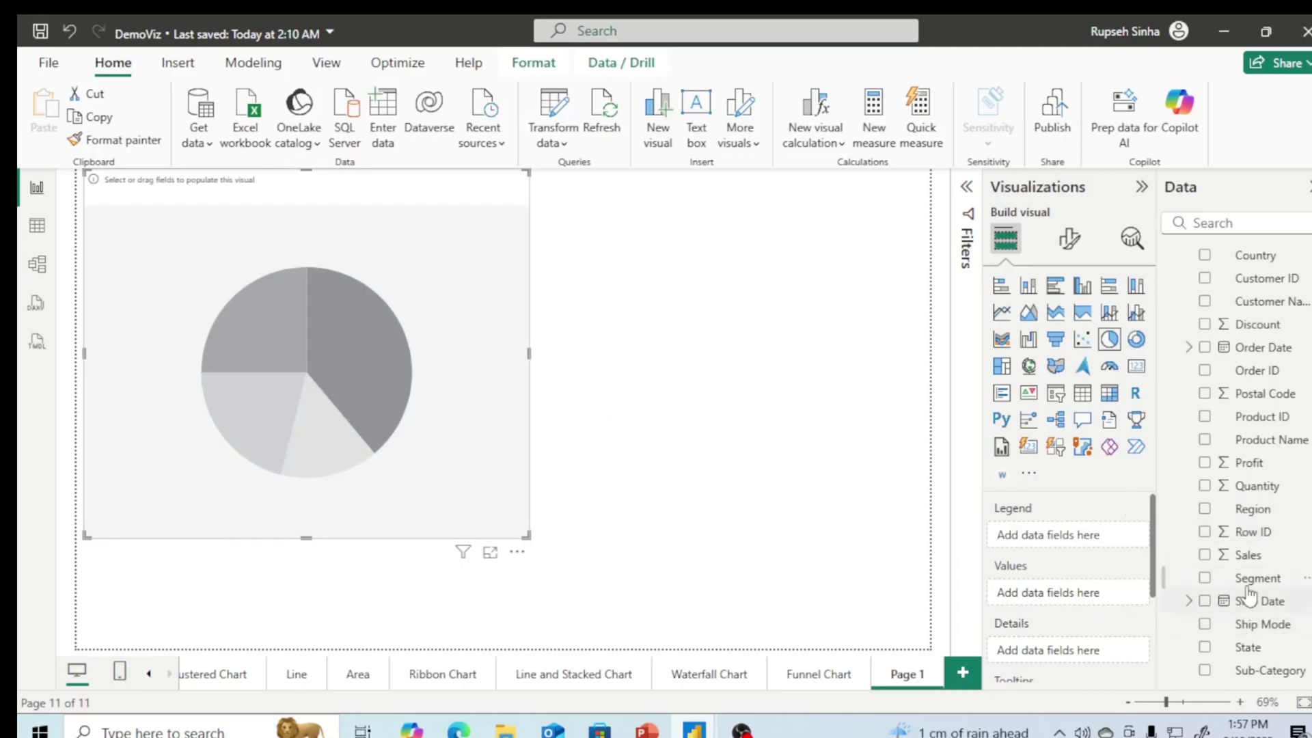
Step: Put Segment in the pie's Legend well and Sales in its Values well, then deselect it
left_click_drag(1253, 586, 1051, 544)
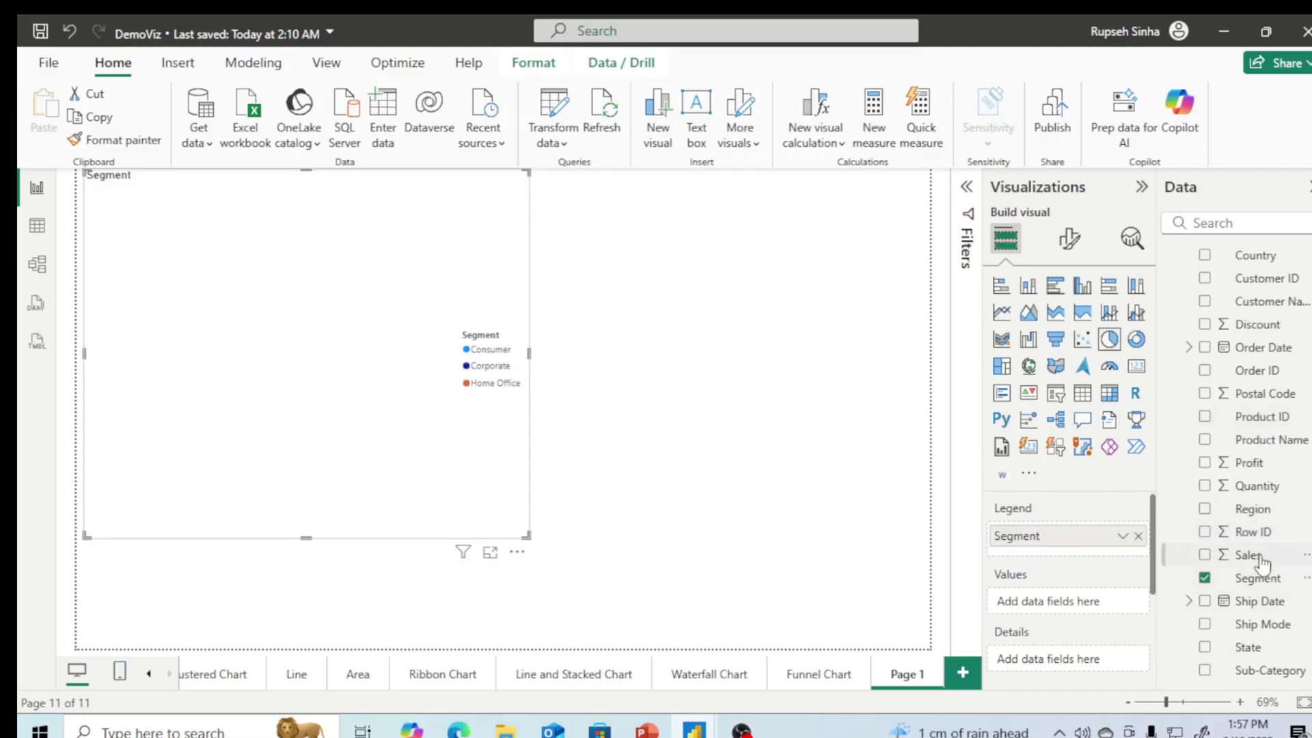
left_click_drag(1246, 554, 1059, 607)
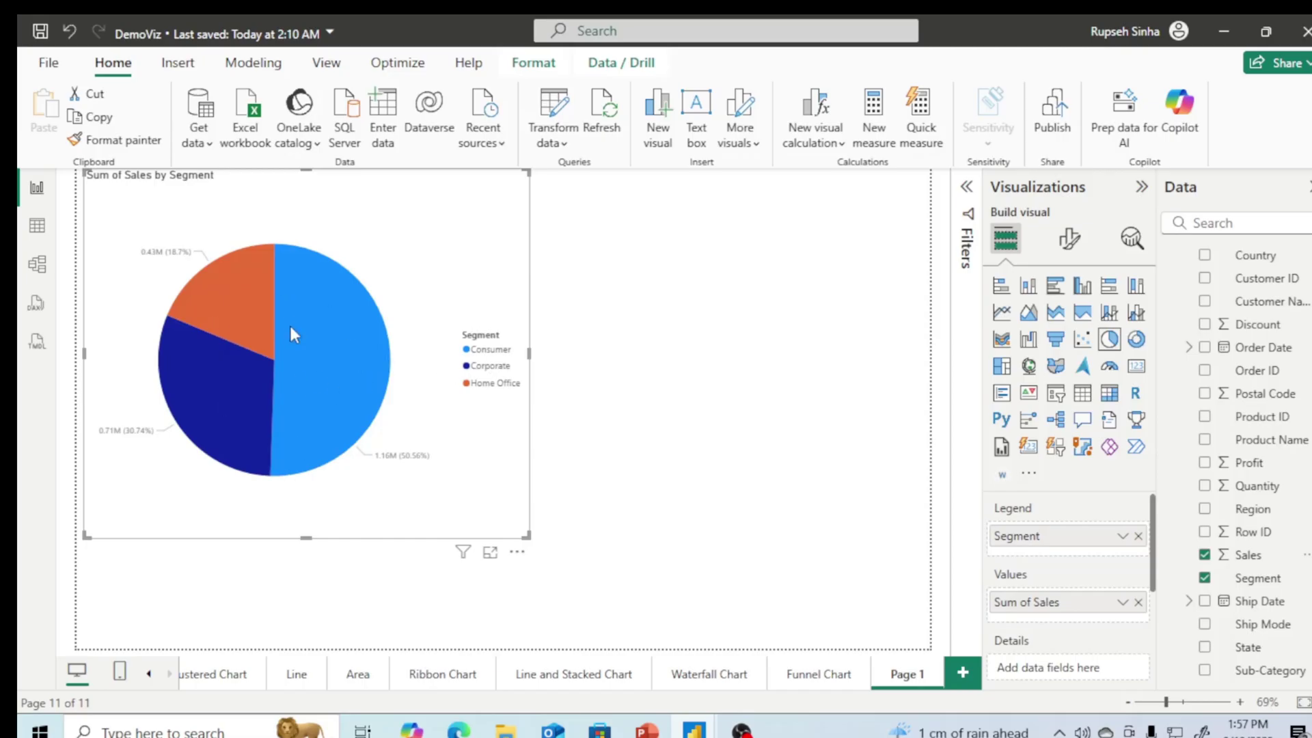
mouse_move(298, 340)
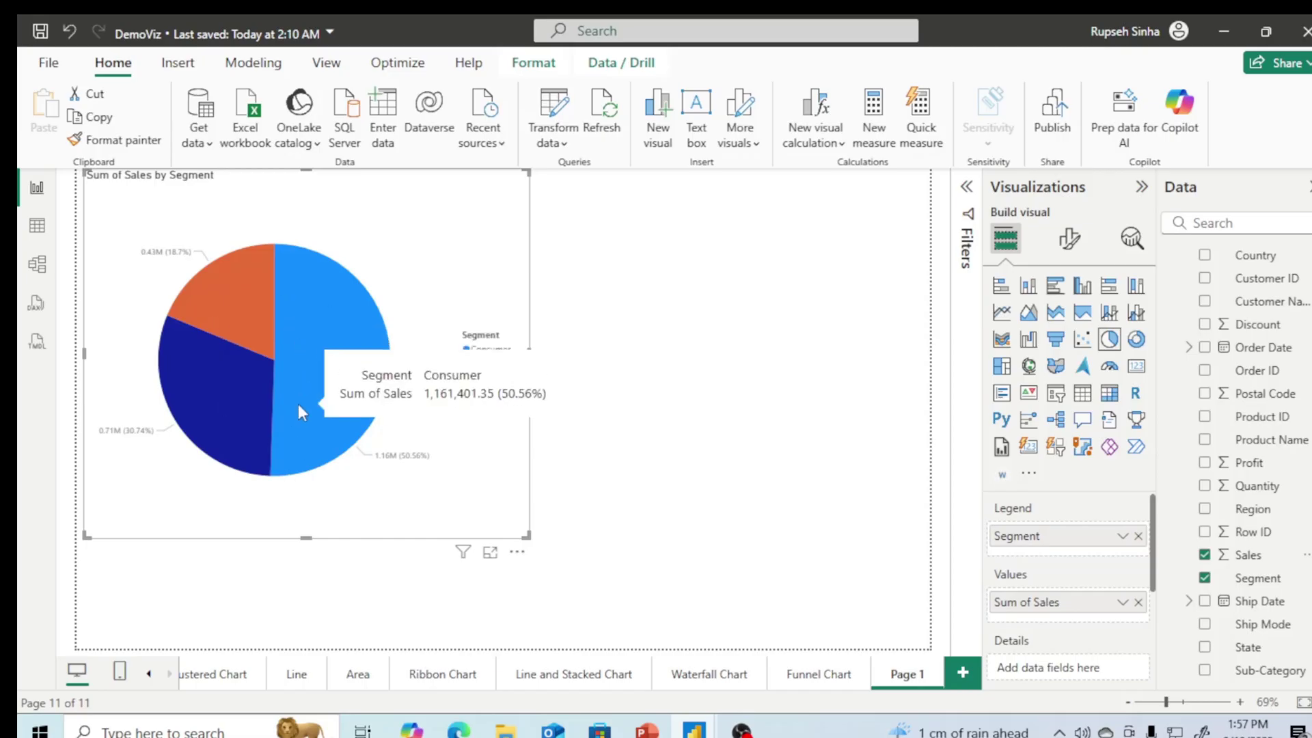
mouse_move(216, 412)
mouse_move(212, 282)
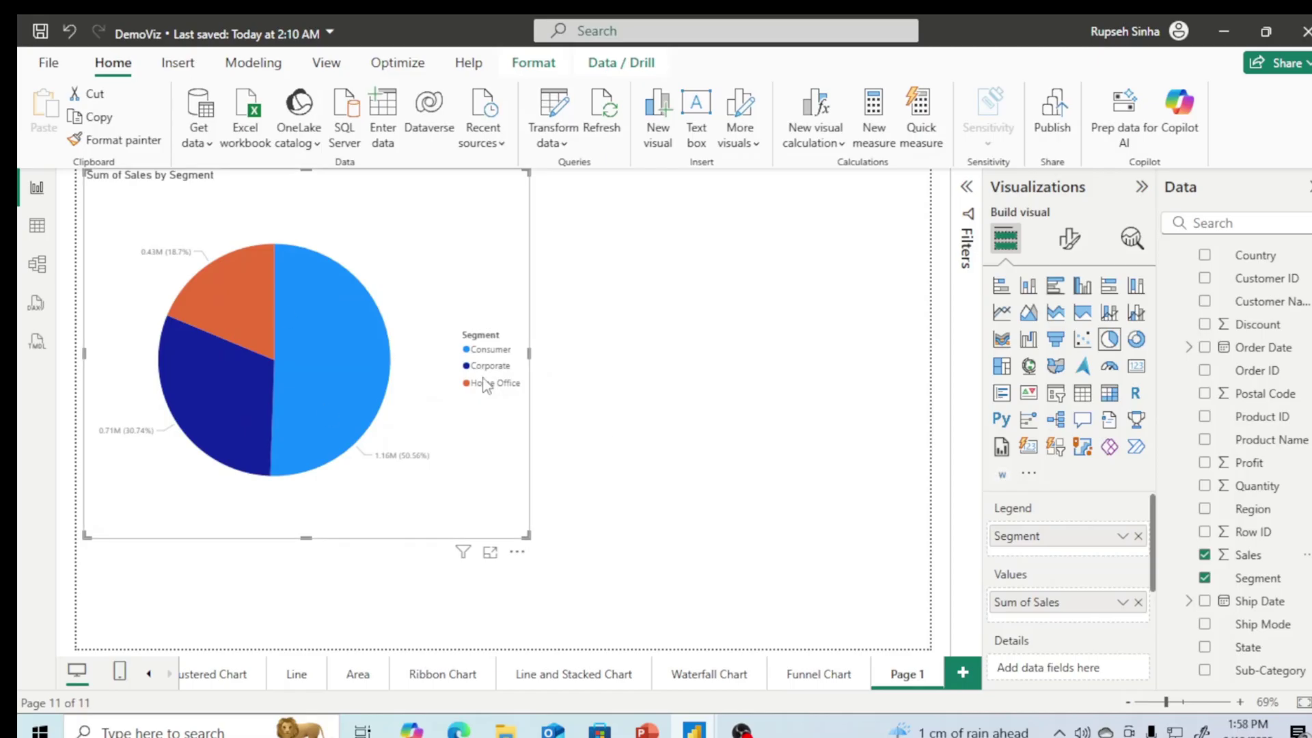
left_click(710, 408)
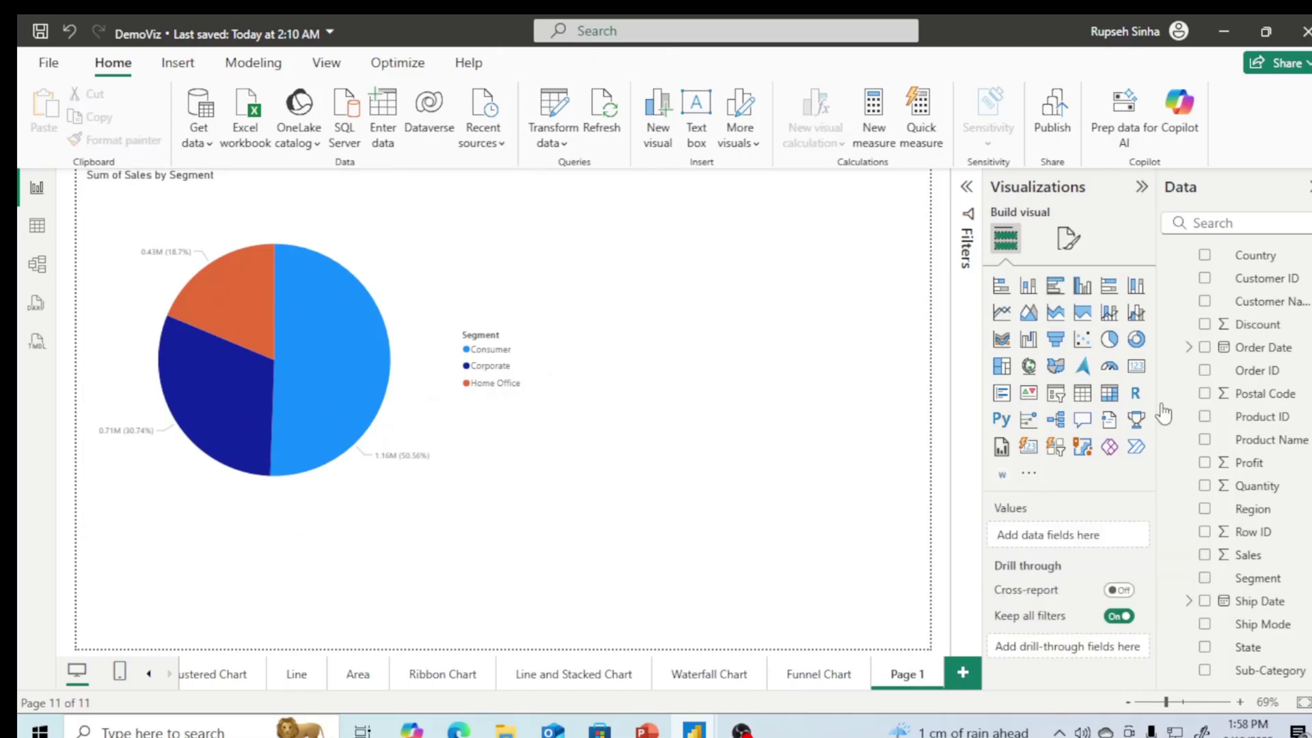
Step: Add a donut chart and shrink the Segment pie chart to a smaller size
left_click(1135, 339)
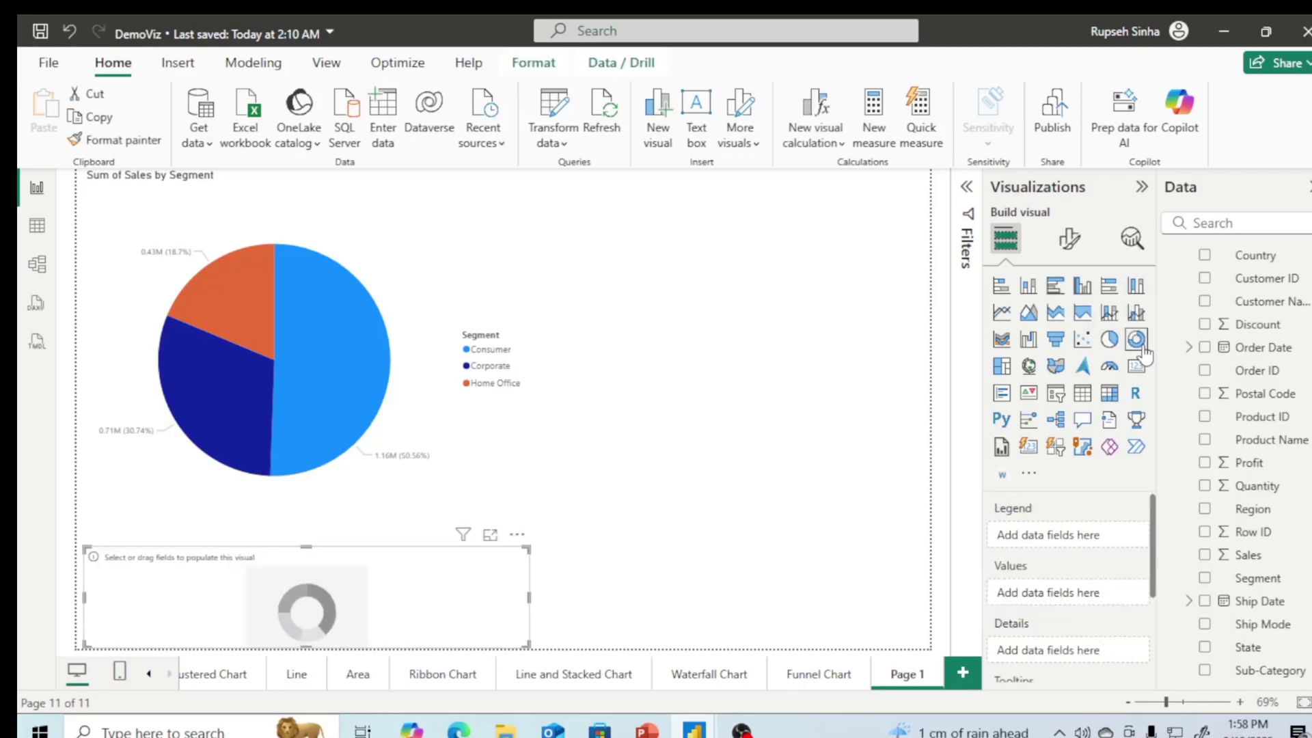
left_click_drag(417, 598, 697, 622)
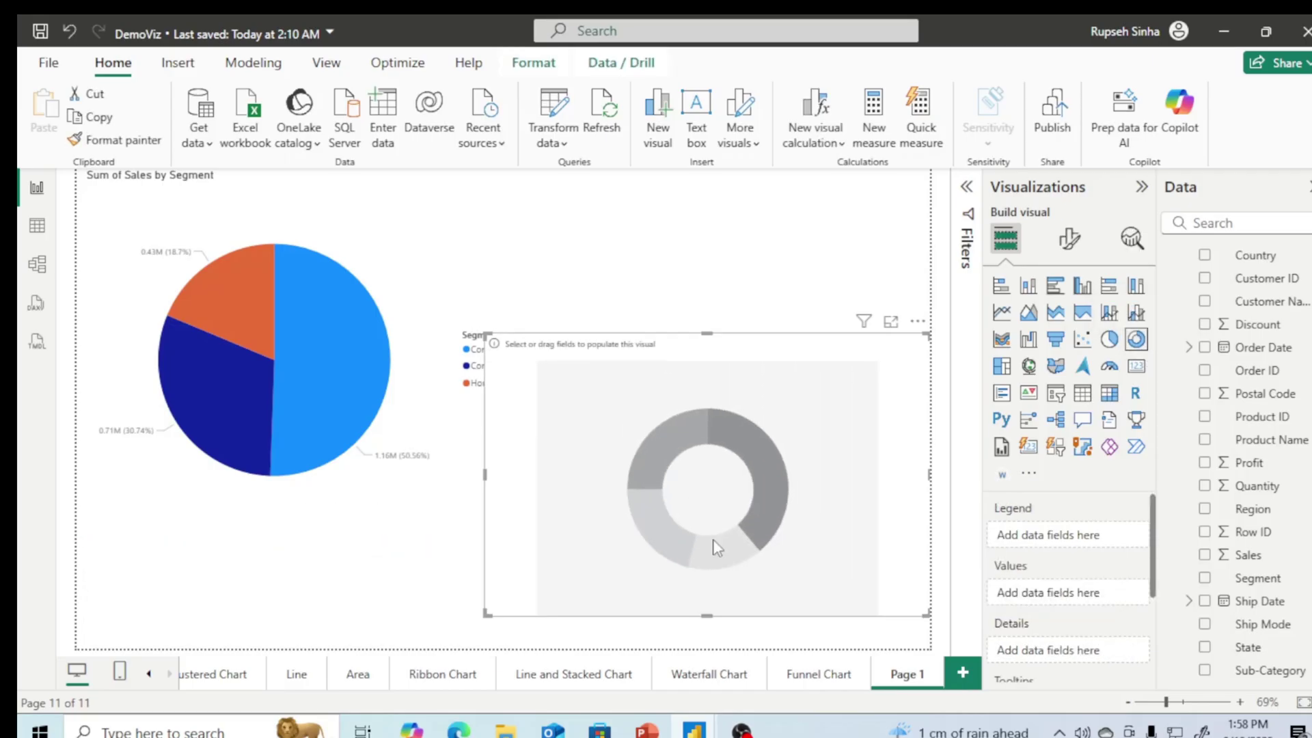
left_click(298, 346)
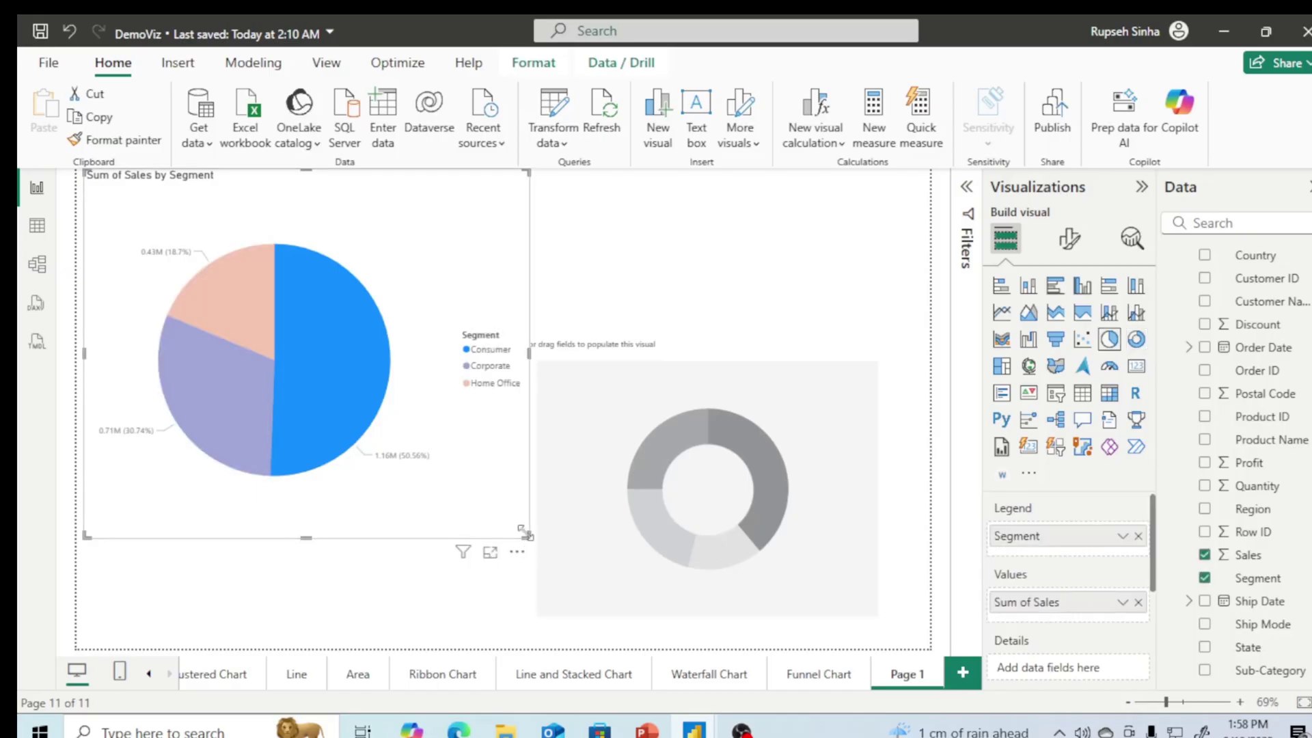
left_click_drag(526, 536, 388, 486)
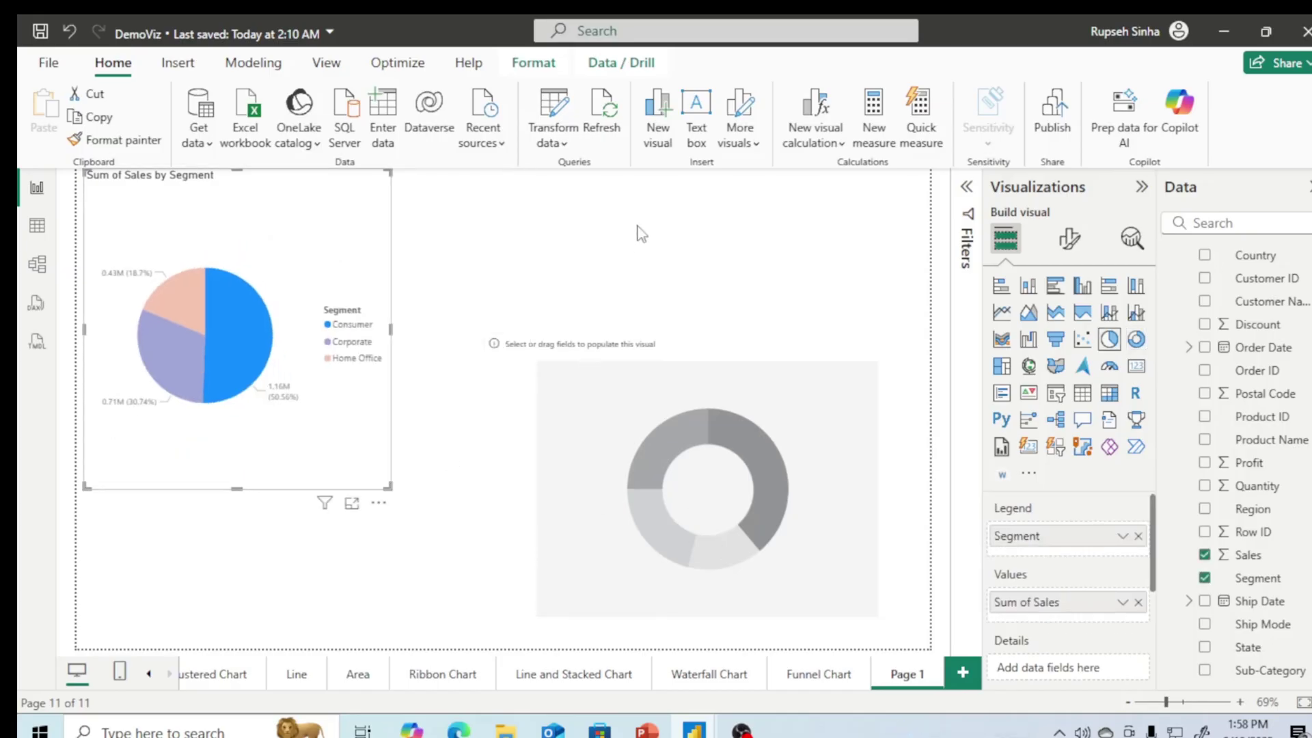
Step: Move the empty donut chart up beside the pie chart and reselect it
left_click(679, 543)
left_click_drag(678, 543, 662, 407)
left_click(683, 548)
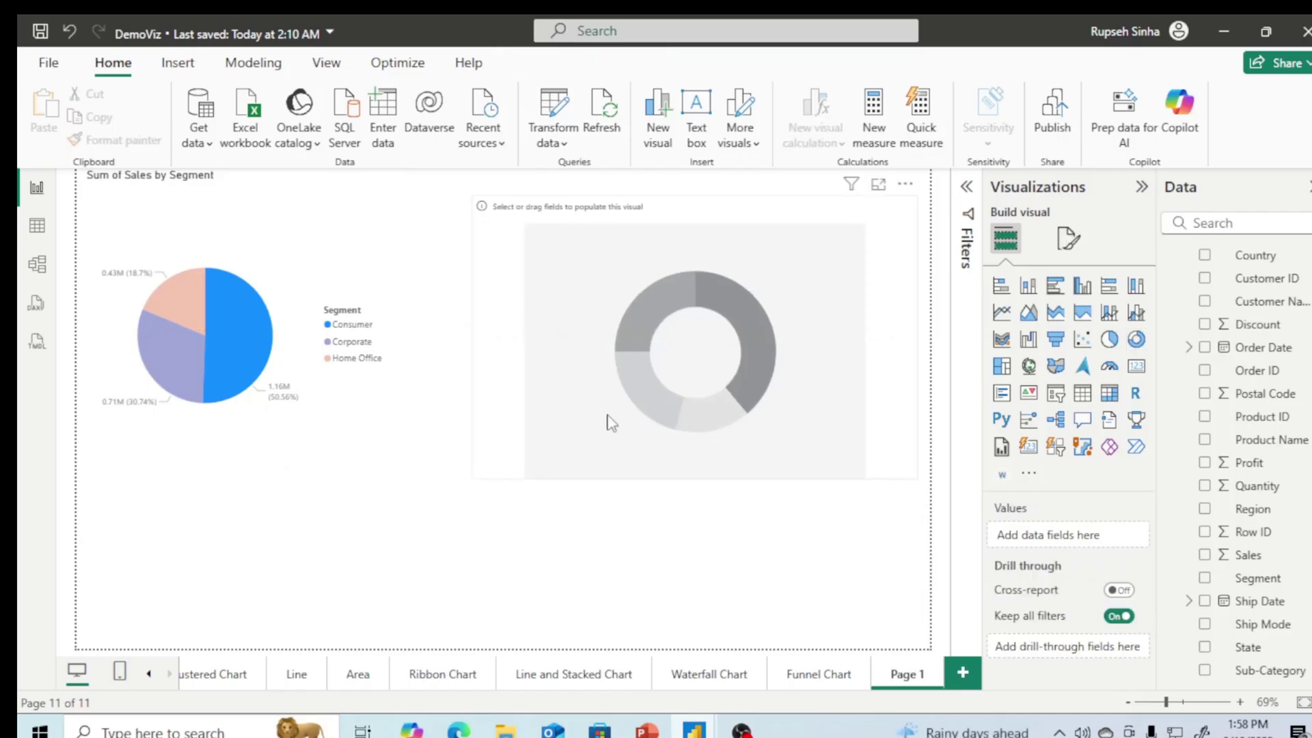
left_click(607, 420)
left_click(242, 347)
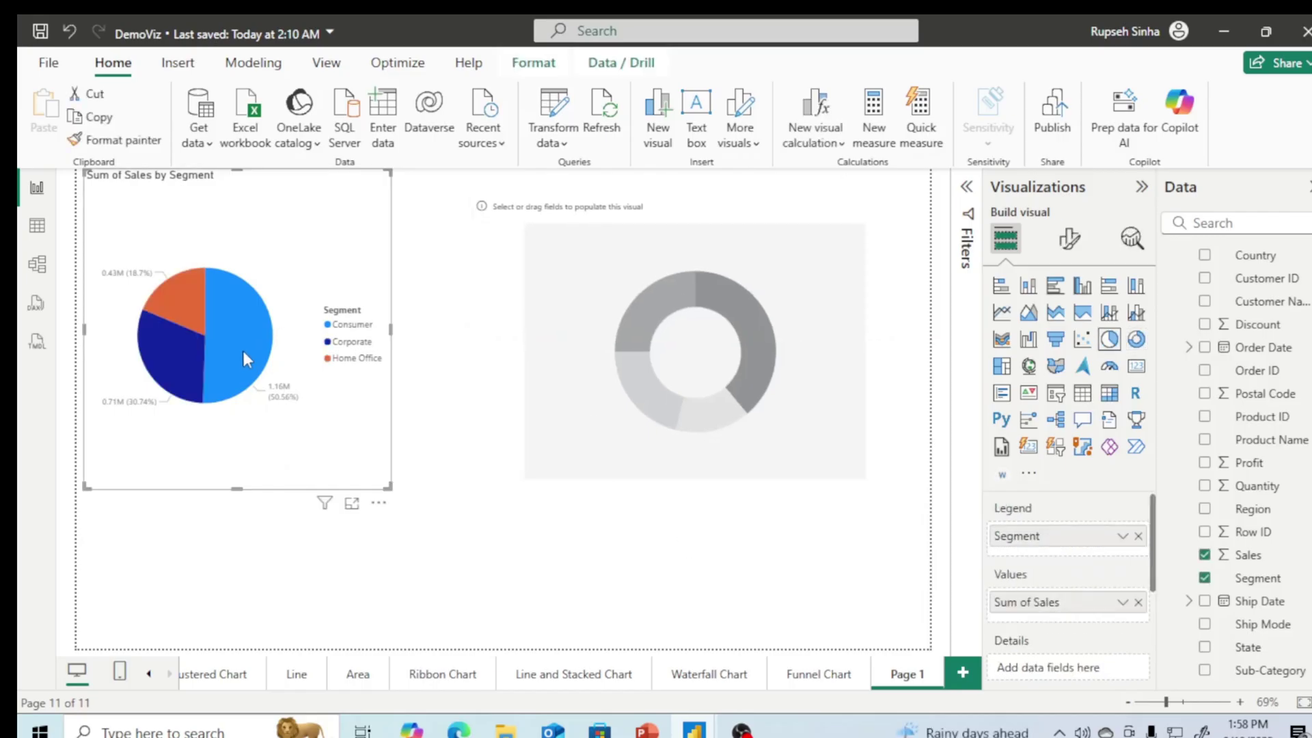
left_click(647, 442)
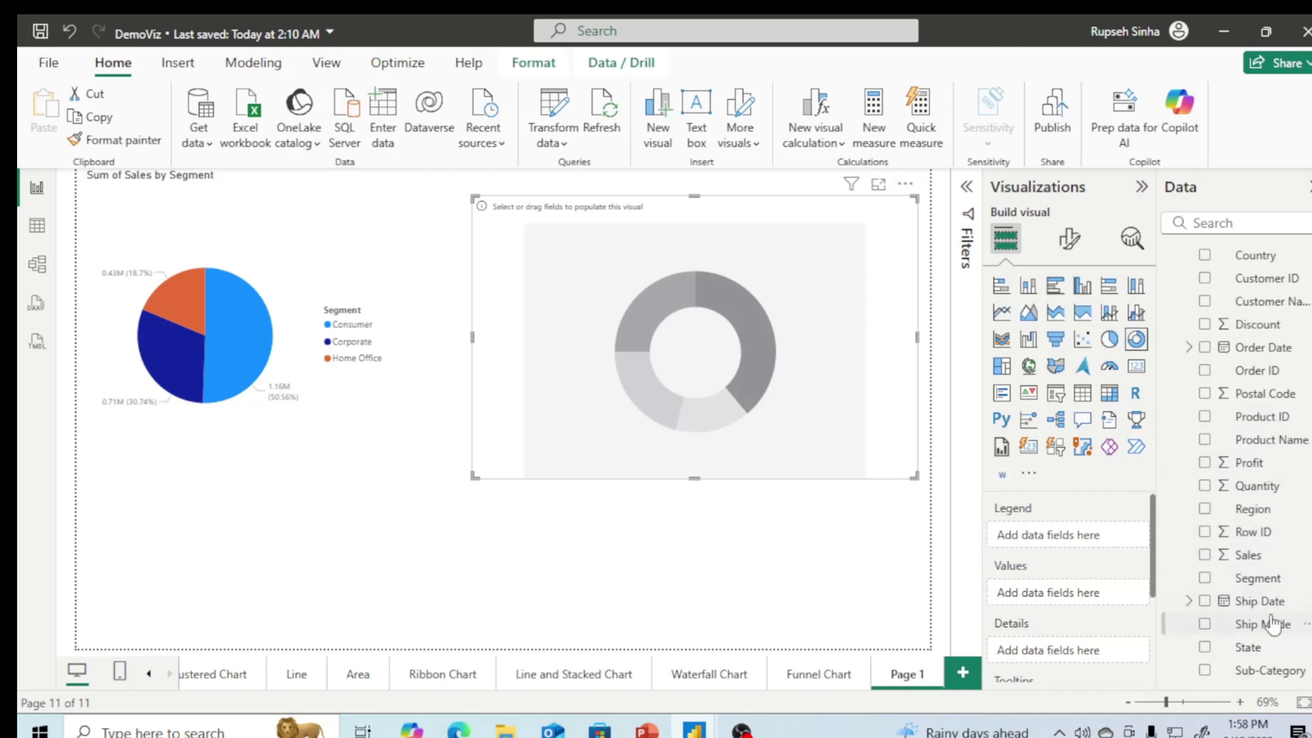
Step: Put Ship Mode in the donut's Legend well and Sales in its Values well
left_click_drag(1279, 632, 1076, 536)
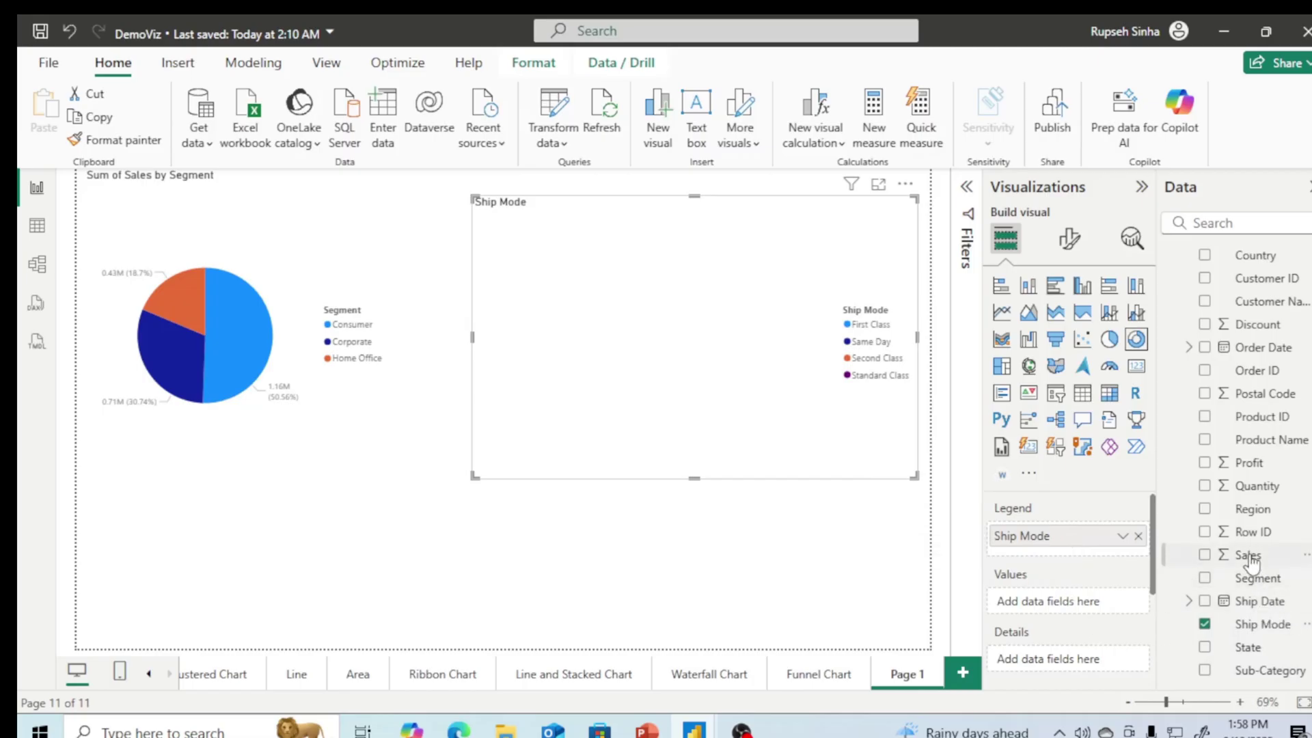
left_click_drag(1248, 555, 1045, 612)
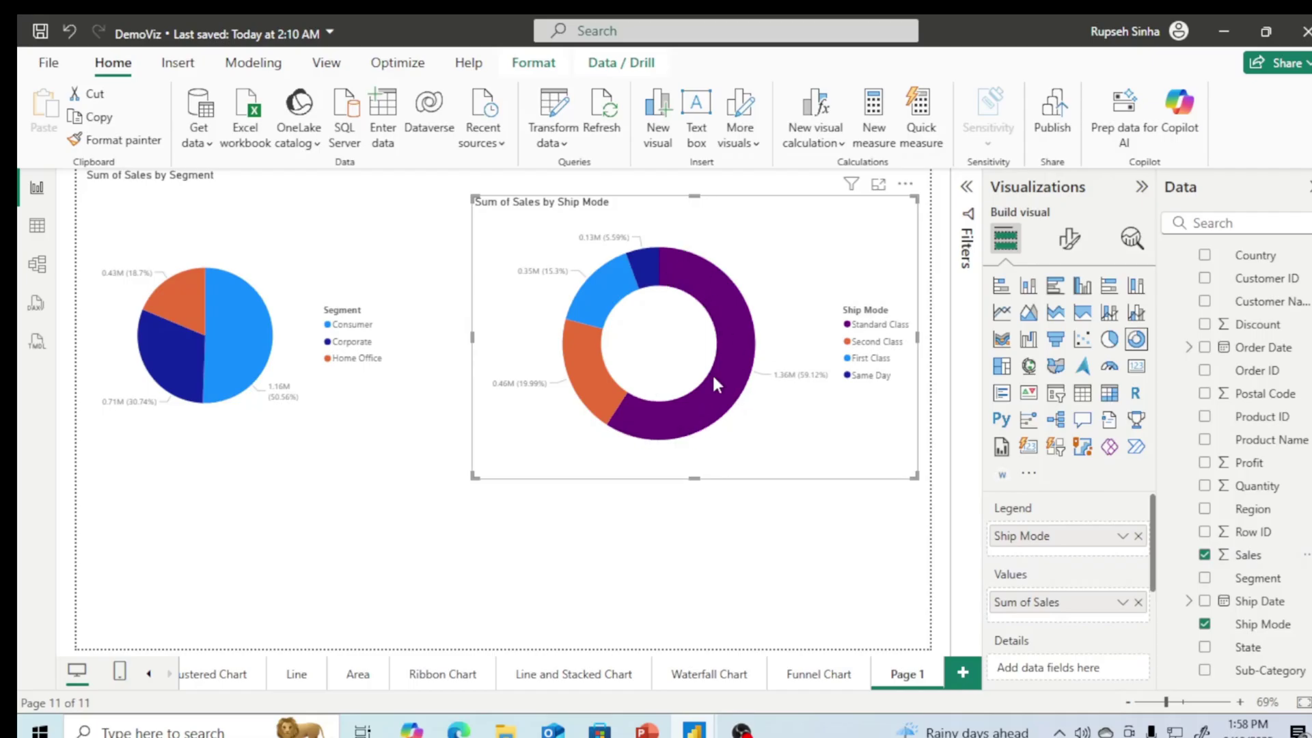
mouse_move(582, 367)
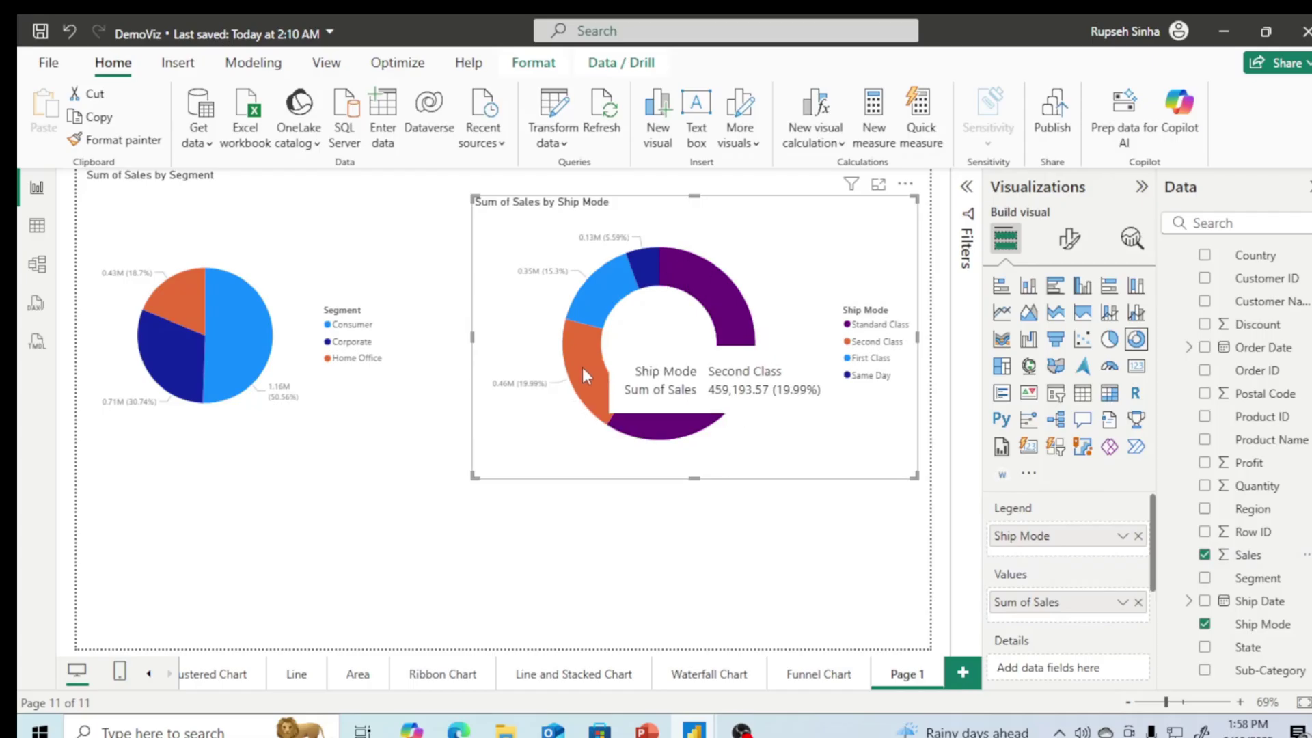
mouse_move(604, 275)
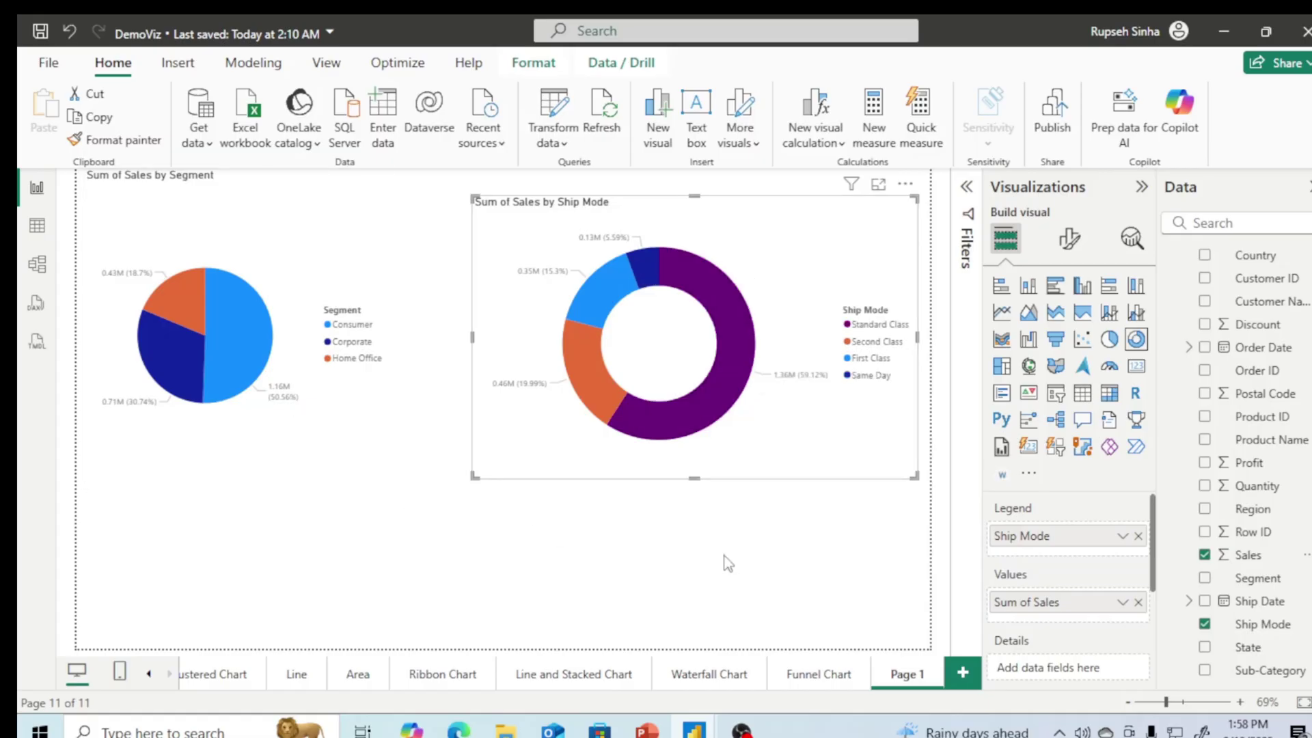
Step: Rename the Page 1 tab to 'Pie and Donut Chart'
double_click(915, 676)
key("BackSpace")
key("BackSpace")
key("BackSpace")
key("BackSpace")
key("BackSpace")
key("BackSpace")
type("Pie")
type(" and D")
type("on")
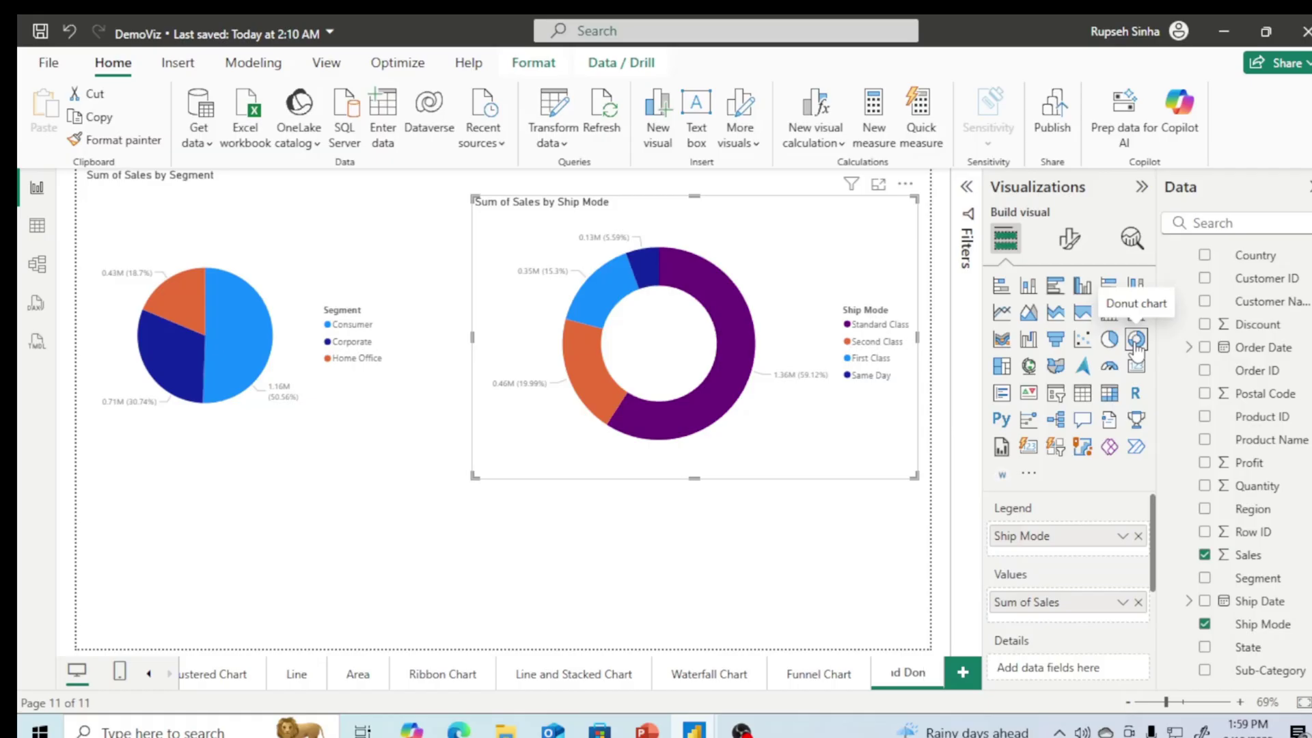
type("ut")
type(" Chart")
left_click(672, 544)
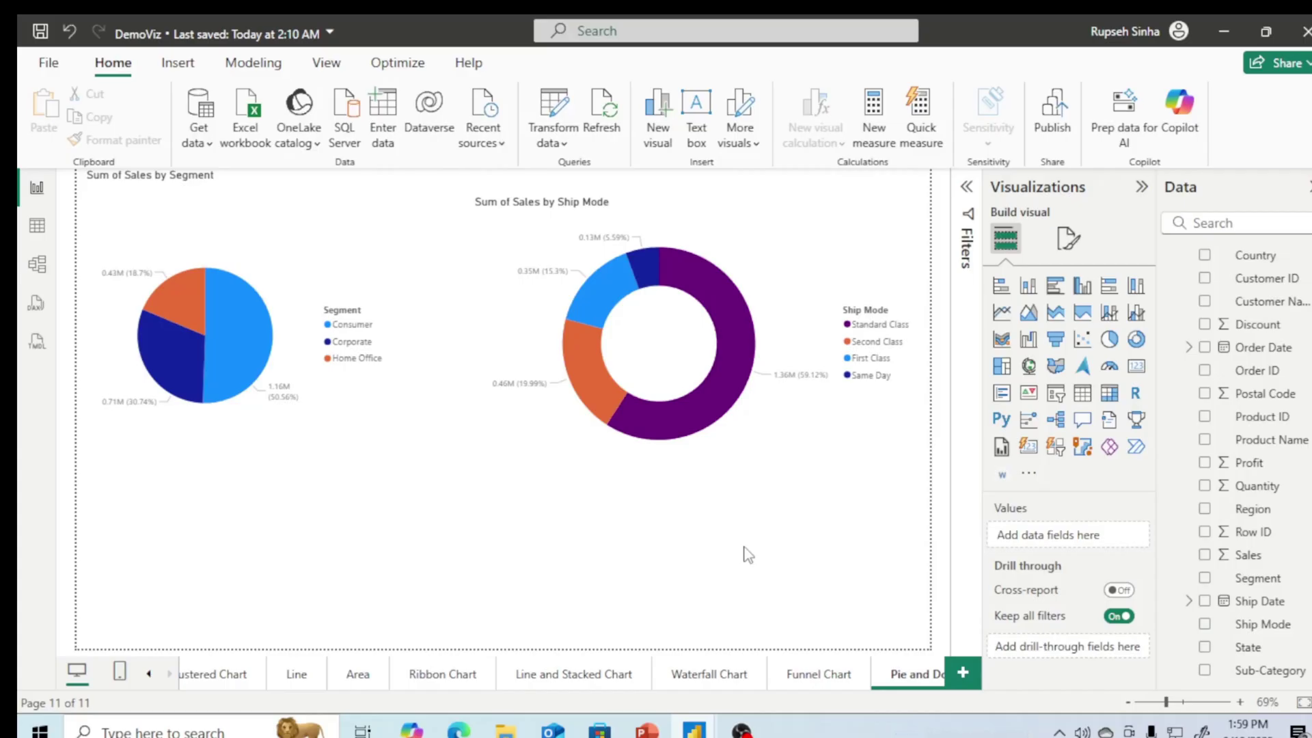
Step: Add a new page and place an enlarged treemap over the canvas's left part
left_click(962, 673)
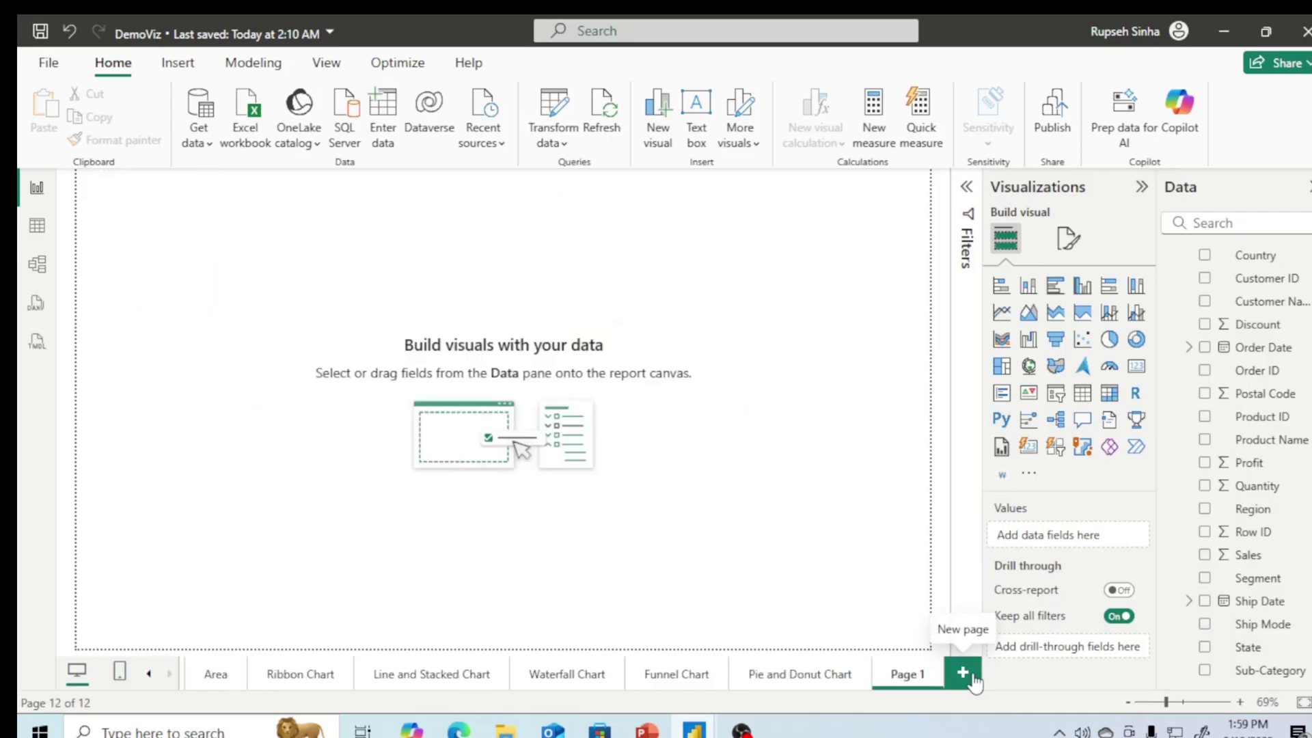
left_click(1003, 369)
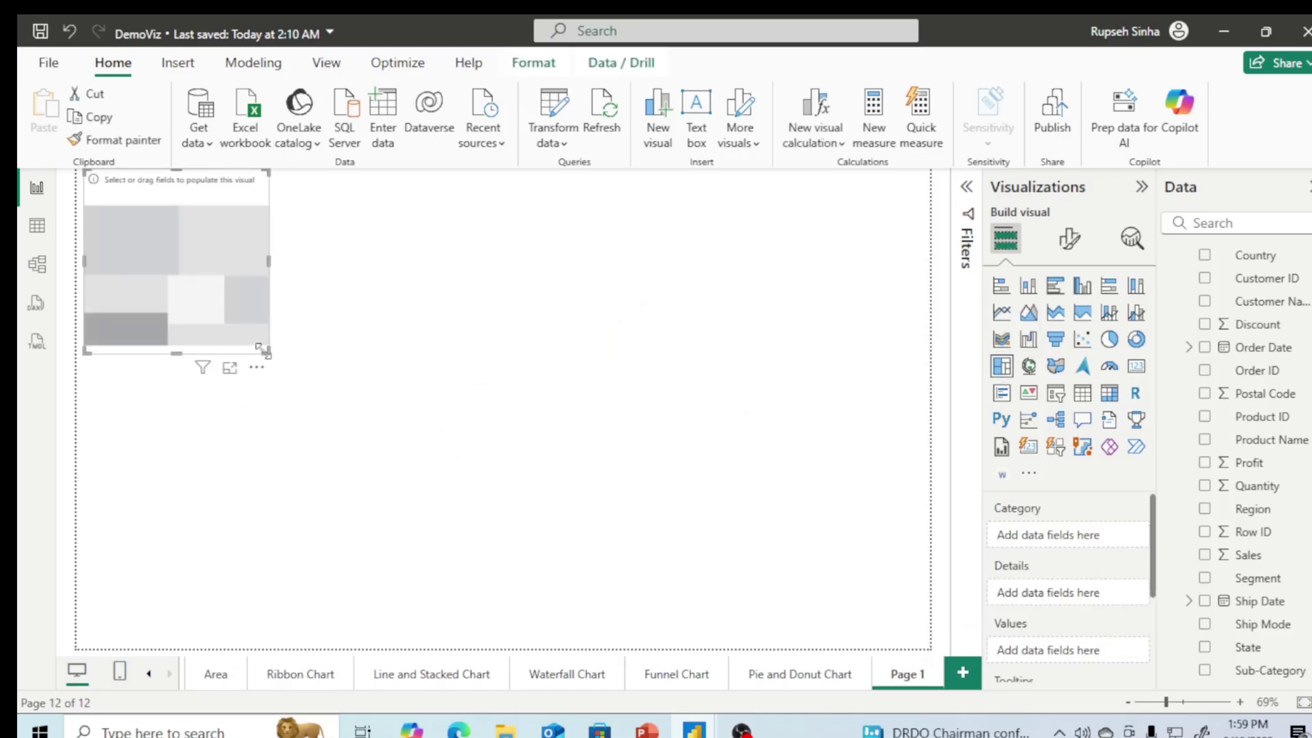
left_click_drag(262, 349, 466, 589)
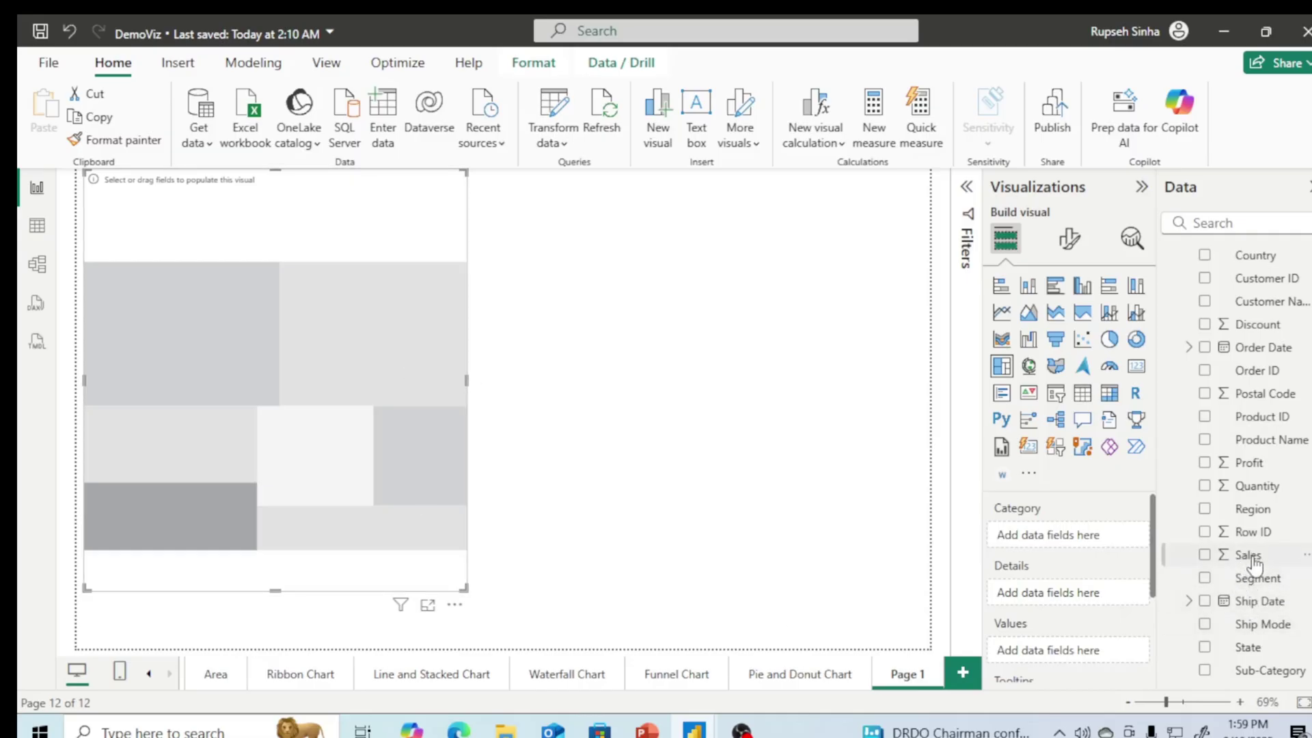
Step: Add the Sales field to the treemap's Values, showing one Sum of Sales block
left_click_drag(1251, 556, 1091, 656)
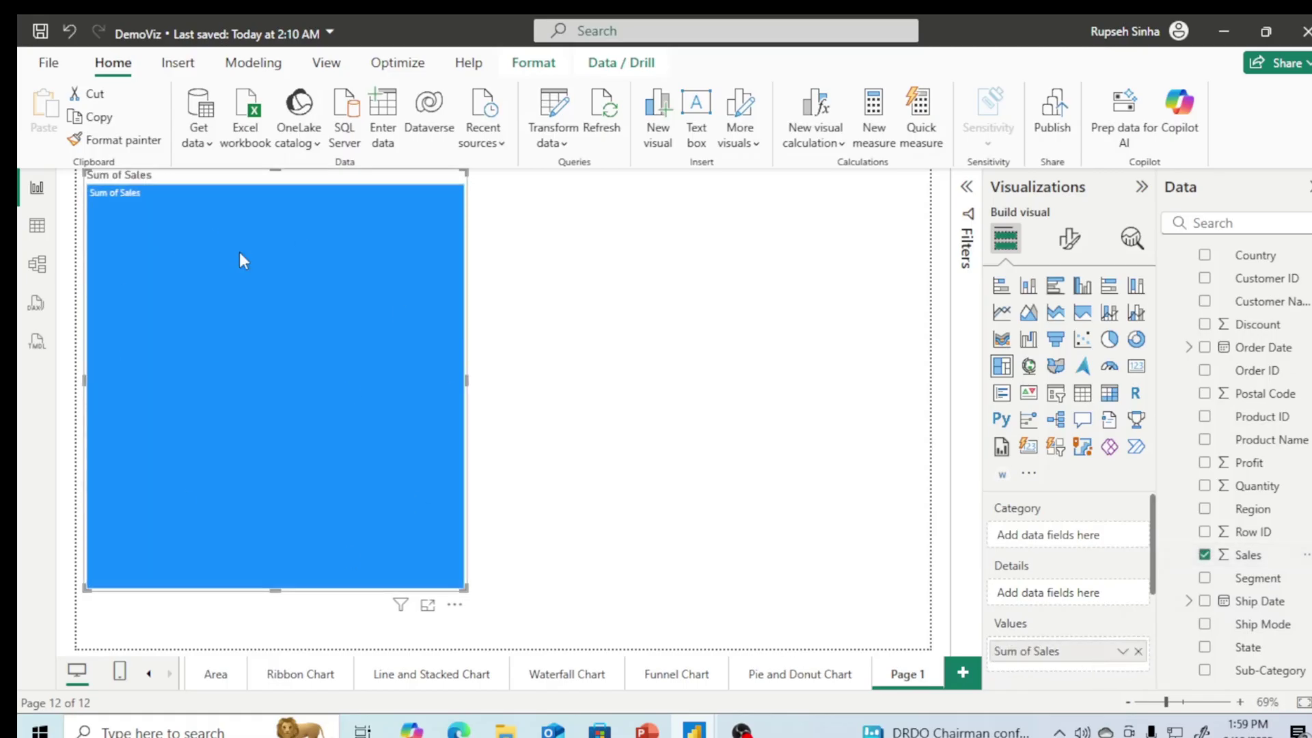
mouse_move(298, 412)
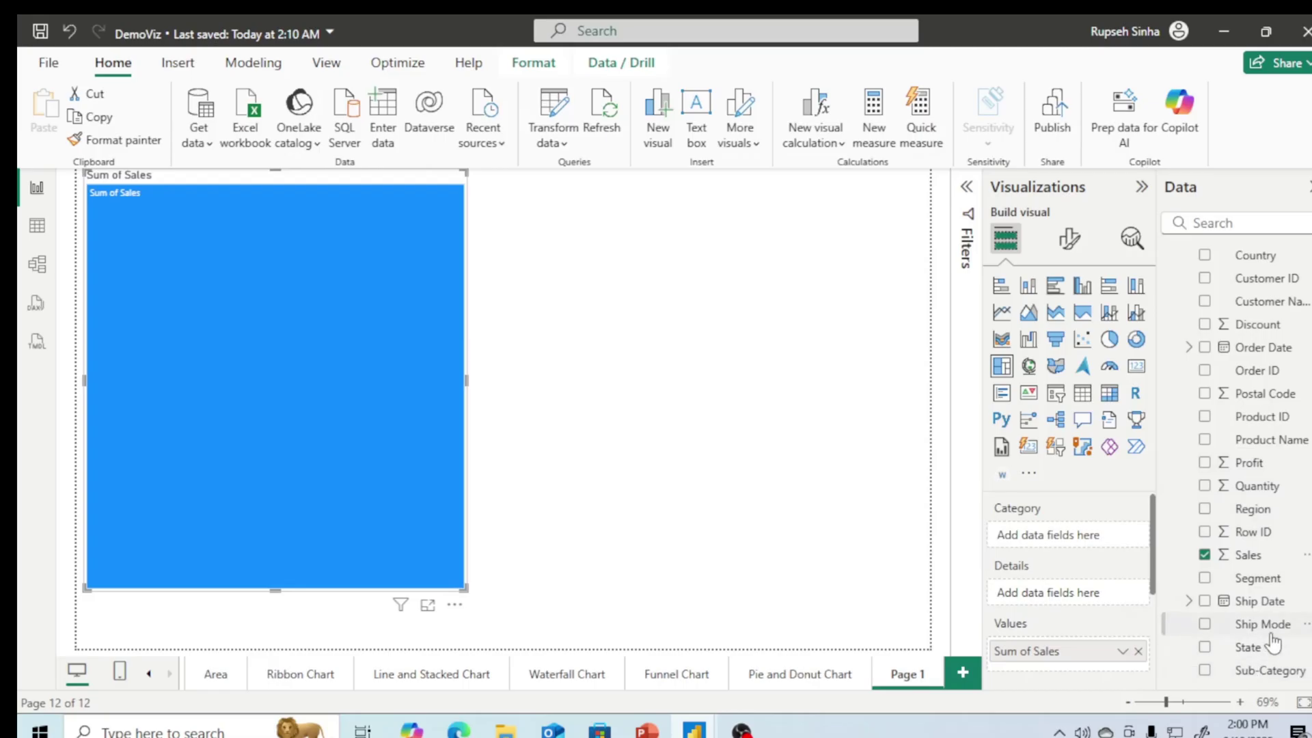
Step: Put Ship Mode in the treemap's Category to split Sum of Sales by shipping class
left_click_drag(1262, 624, 1059, 541)
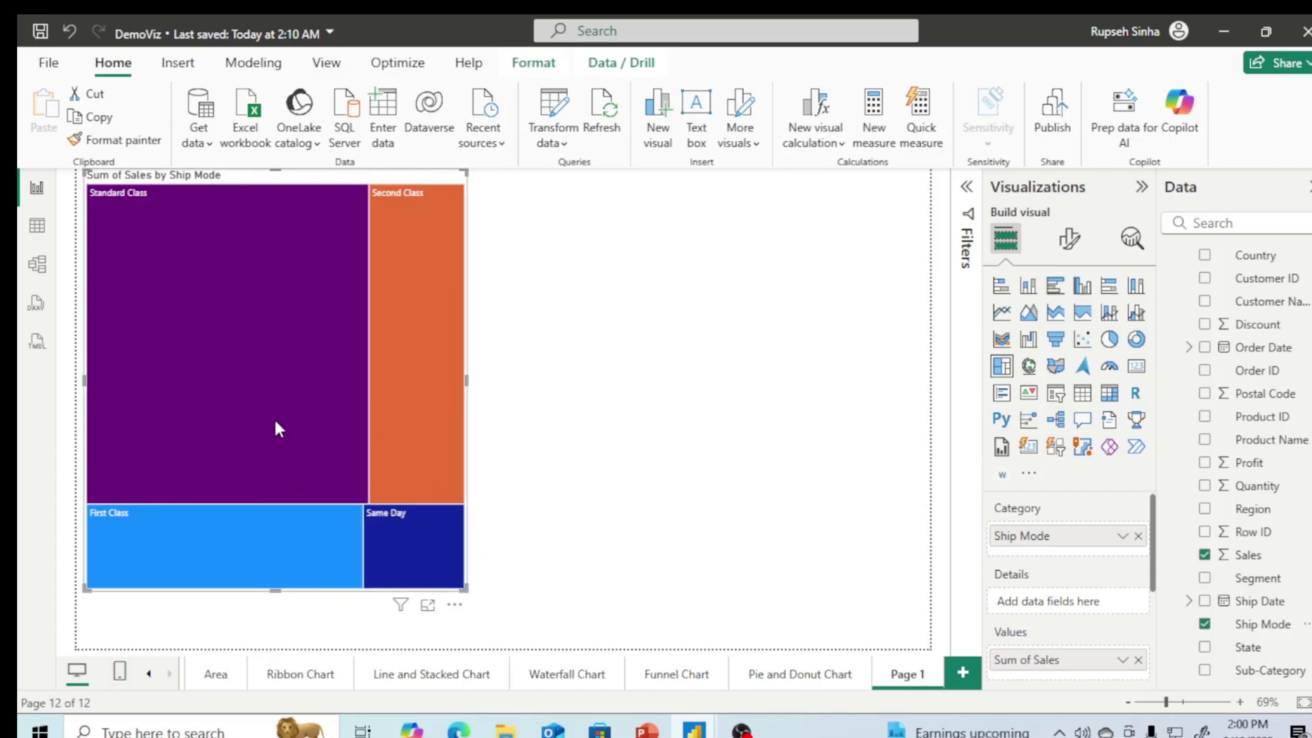
mouse_move(330, 433)
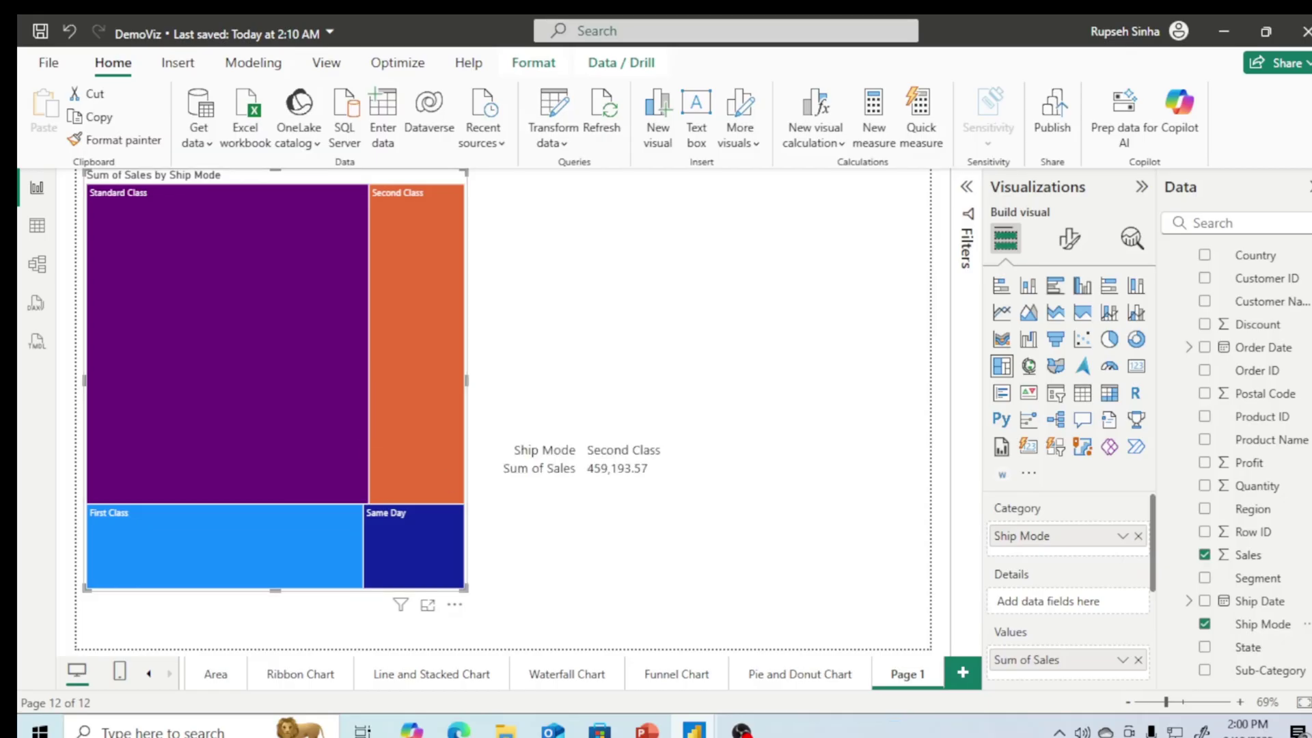
Step: Replace Ship Mode with Sub-Category as the treemap's category
left_click_drag(1268, 680, 1063, 543)
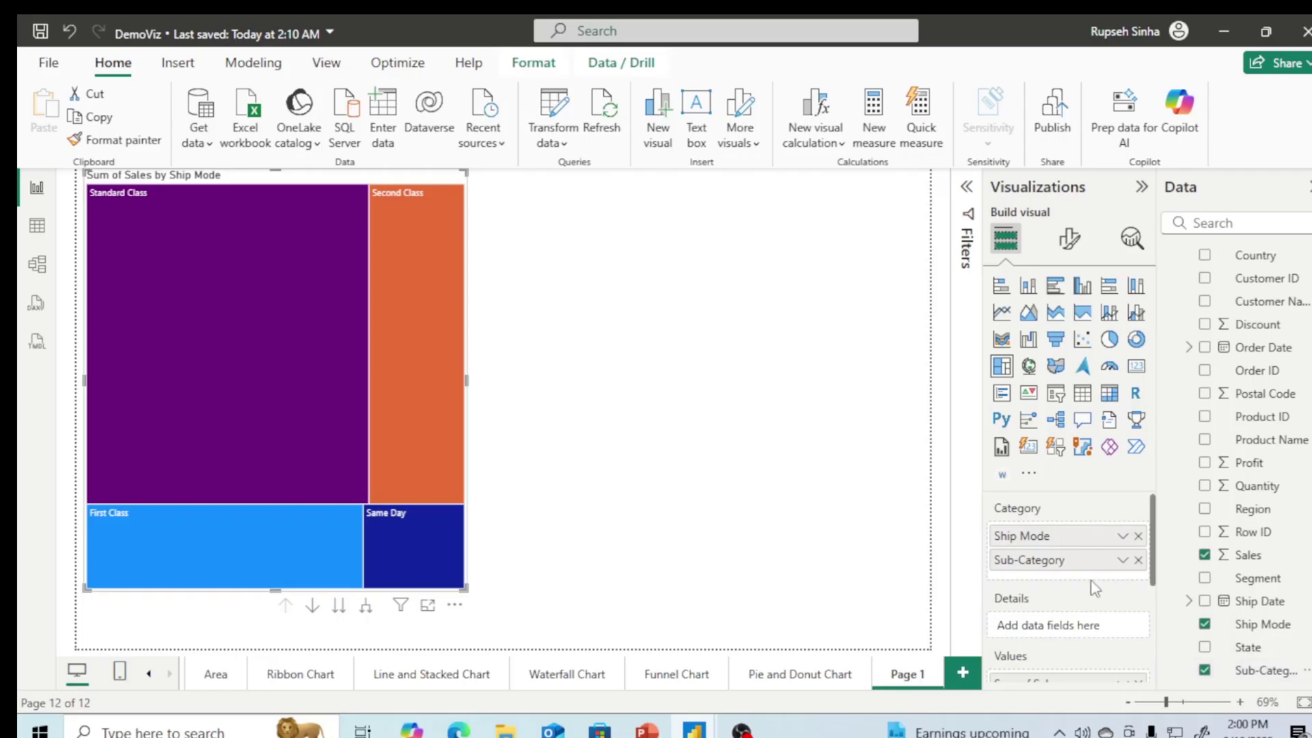
left_click(1138, 537)
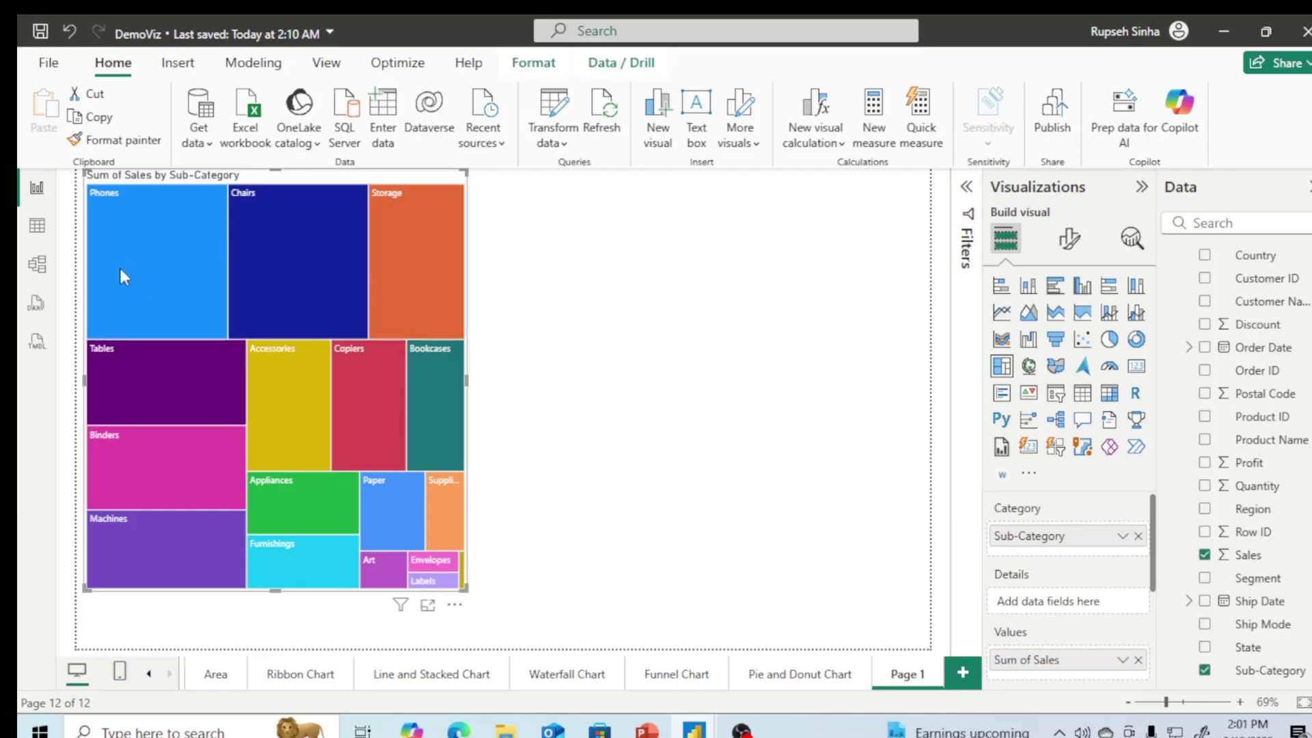
mouse_move(121, 271)
mouse_move(395, 285)
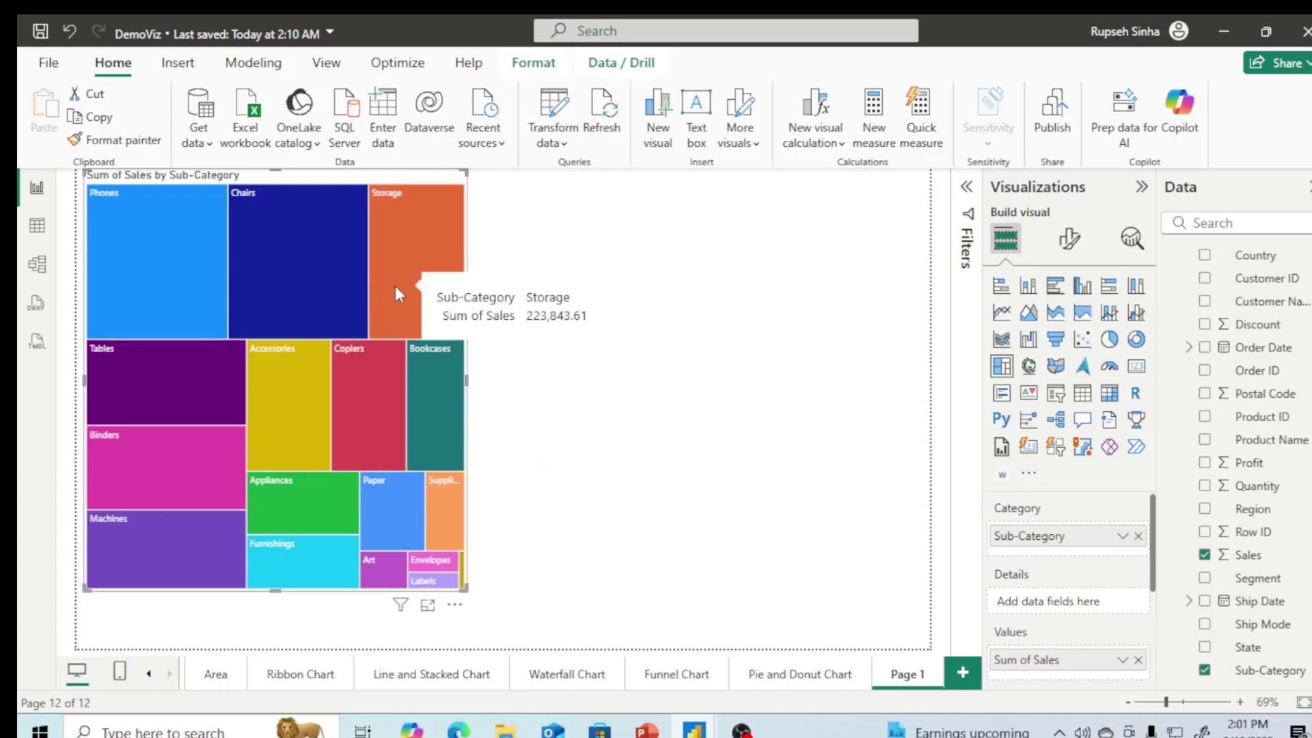